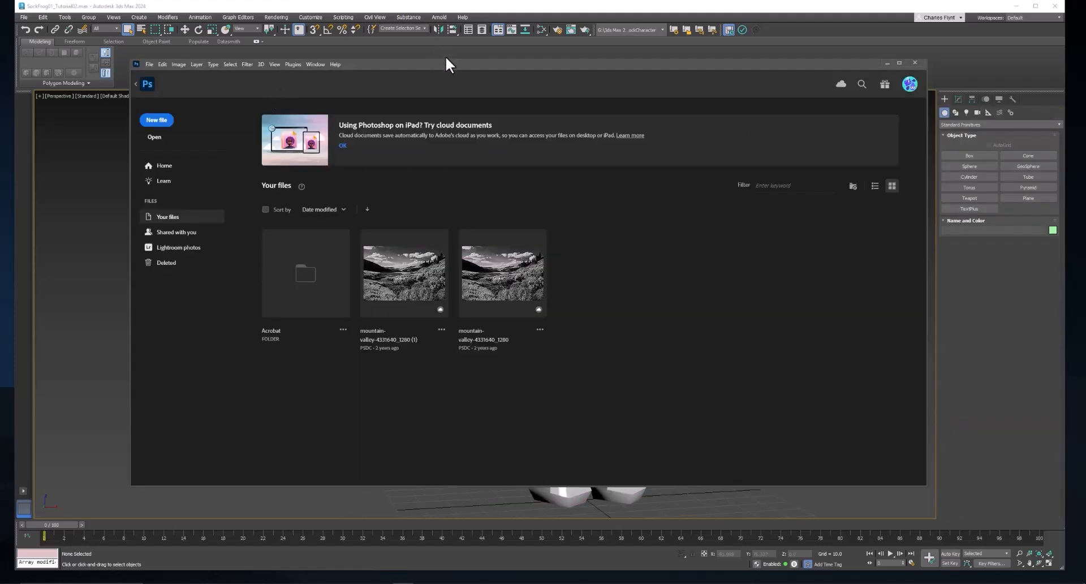
- Open the Character_UVW01 image from the SockCharacter images folder and switch to the Move tool
drag(449, 68, 455, 71)
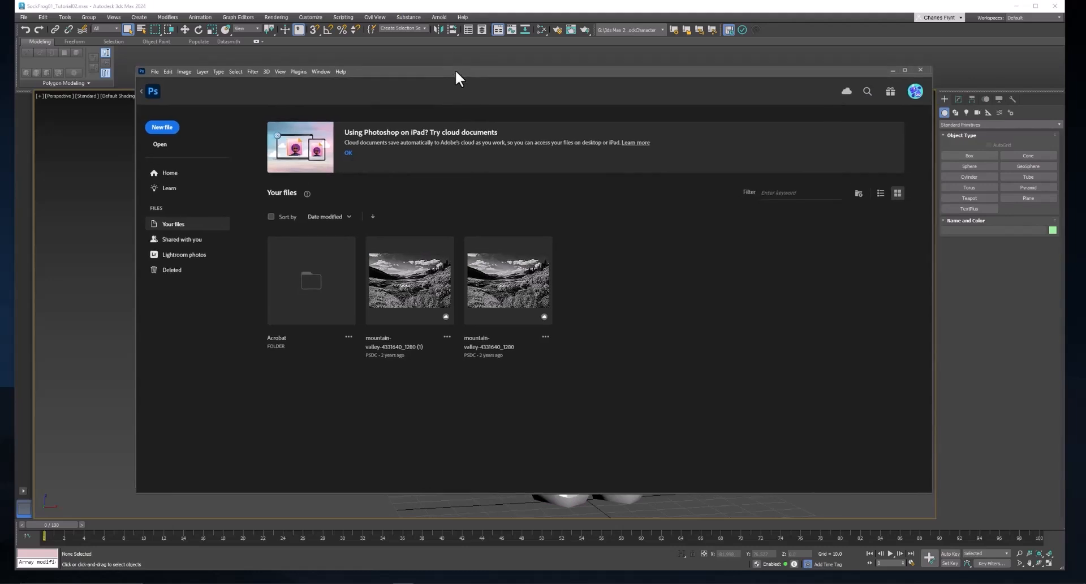
click(160, 143)
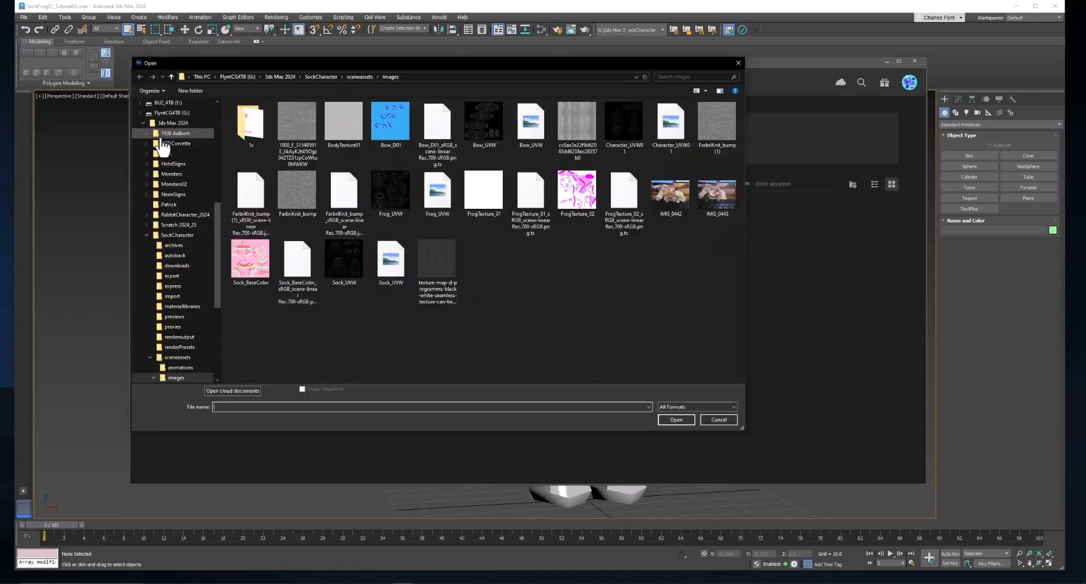
click(622, 119)
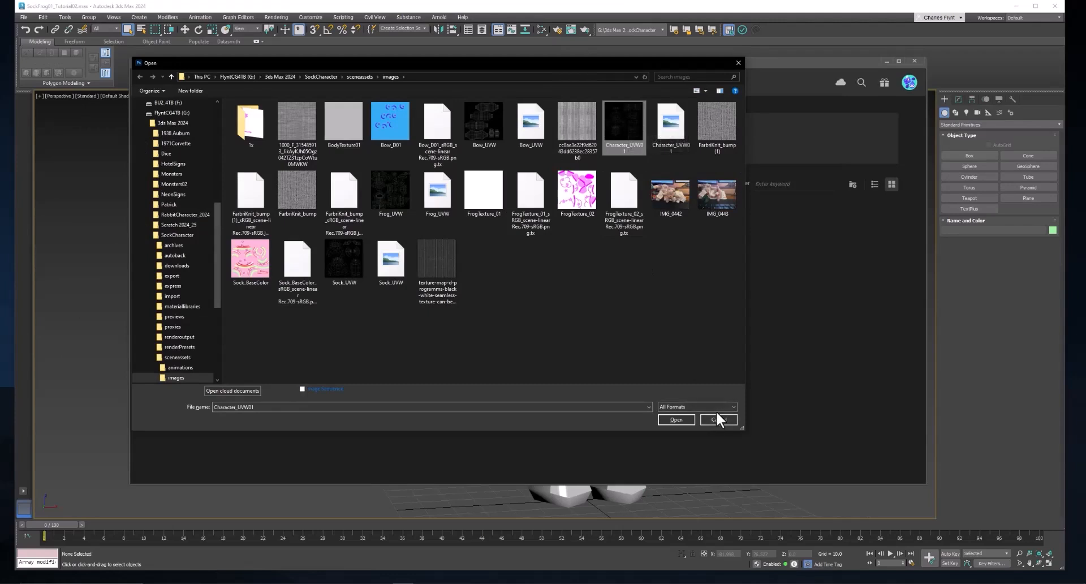
click(677, 418)
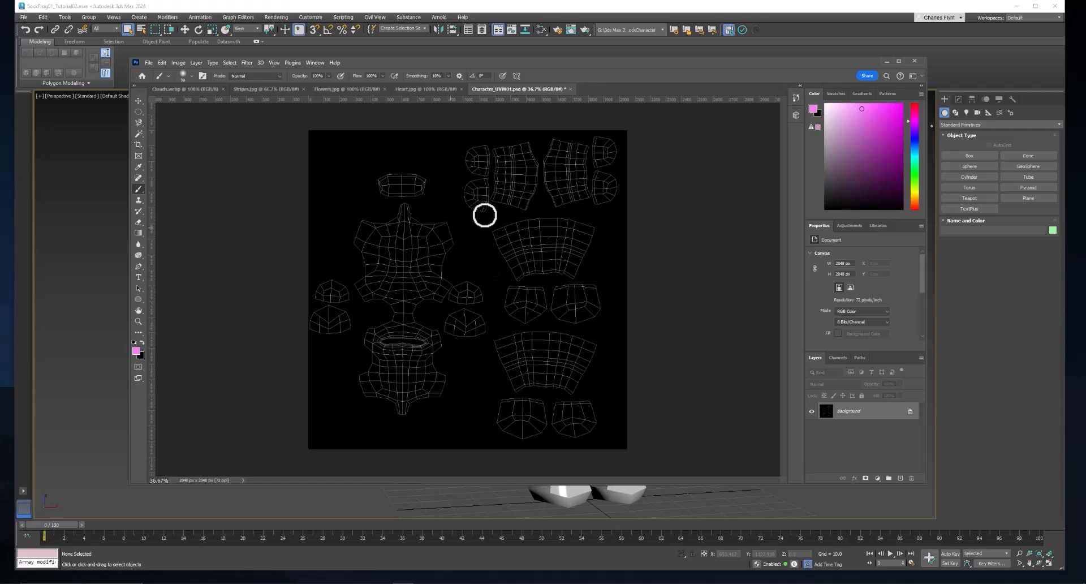
key(v)
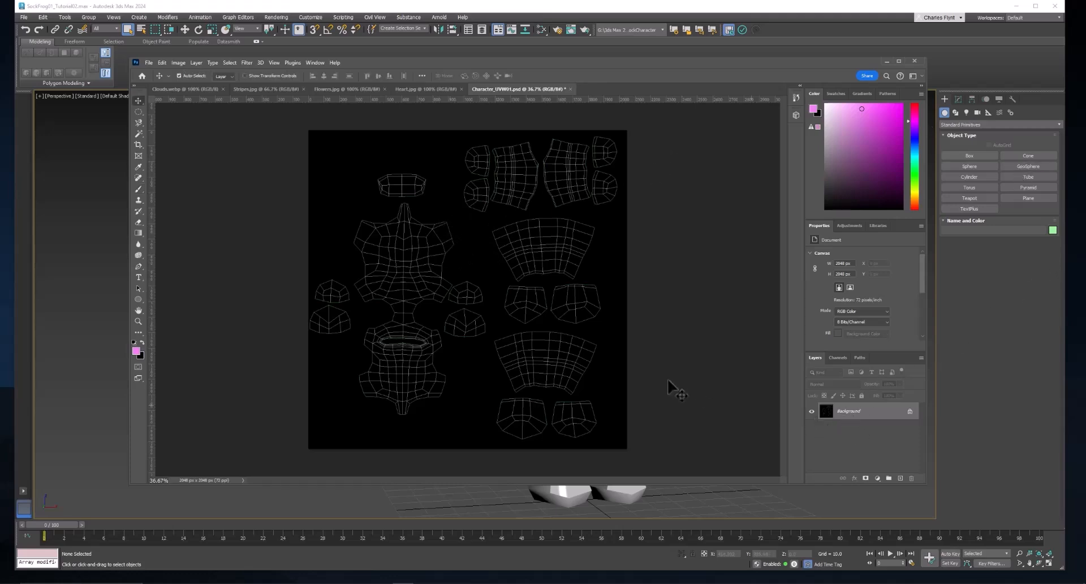
- Duplicate the Background layer twice within the Character_UVW01 document, keeping the suggested layer names
right_click(852, 414)
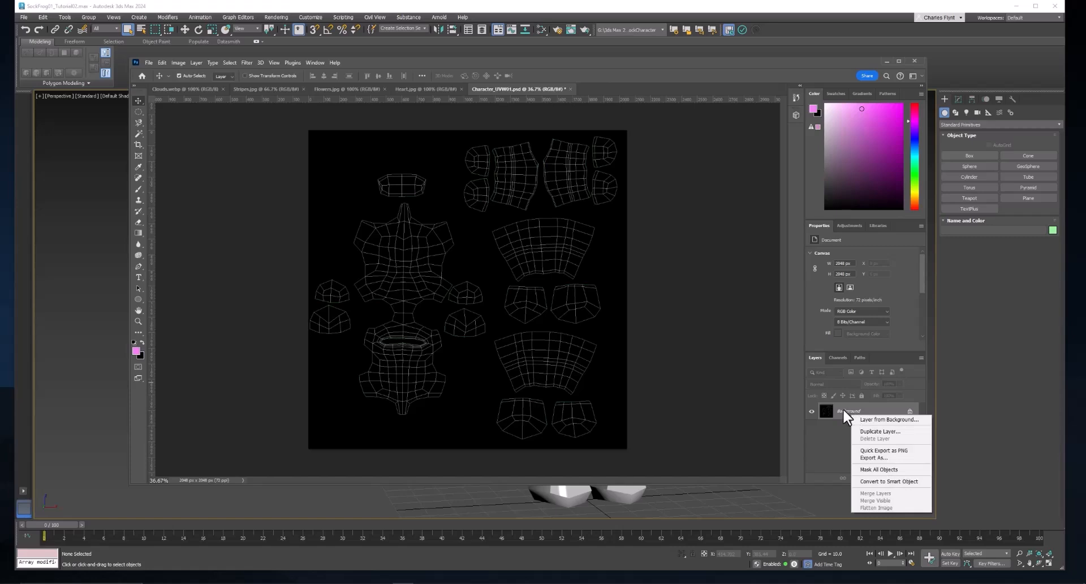
click(877, 431)
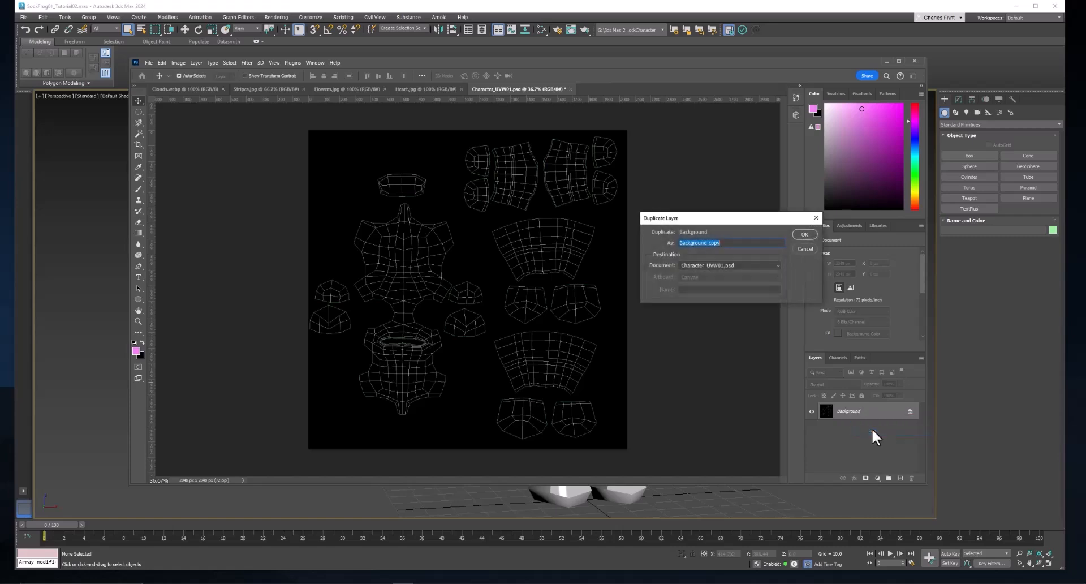
click(804, 234)
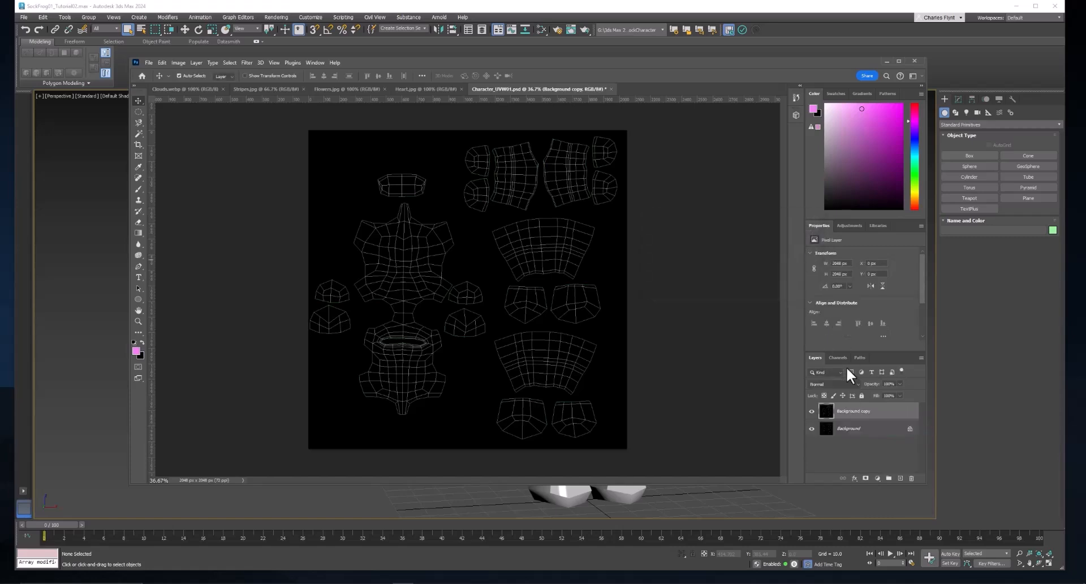
right_click(864, 431)
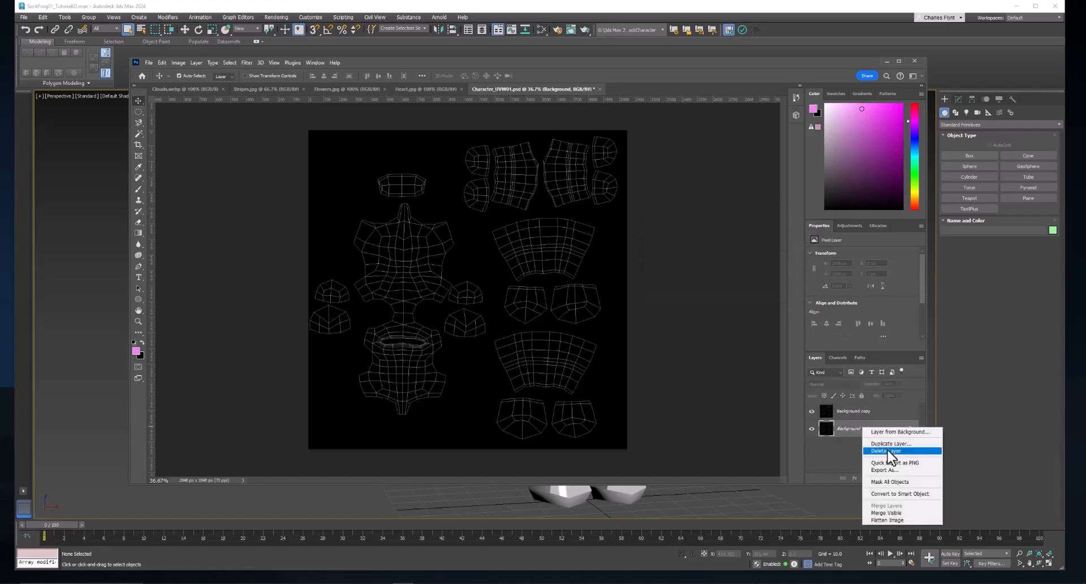
click(885, 444)
click(812, 232)
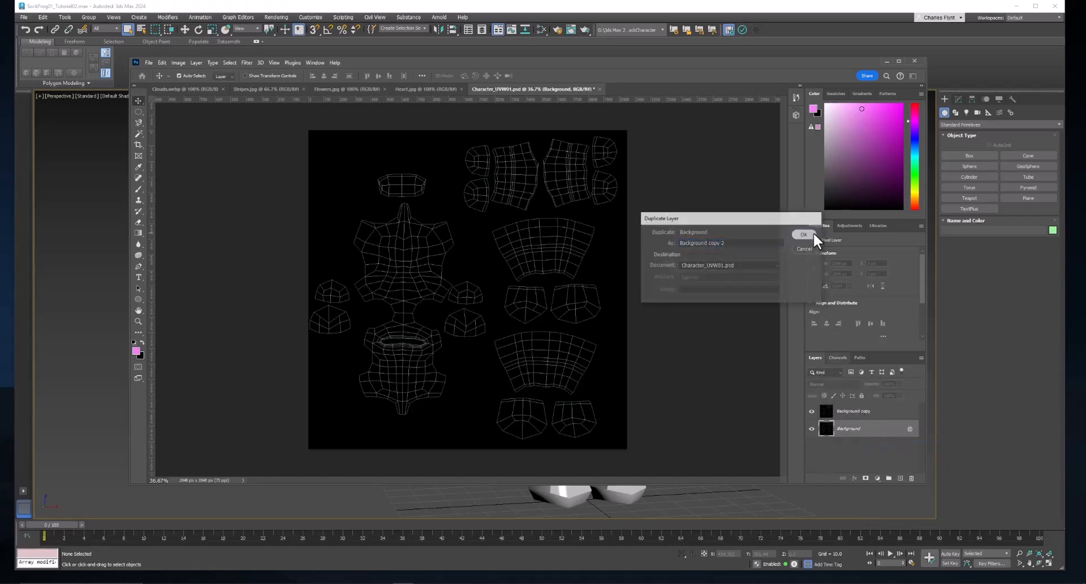
- Set the blend mode of both Background copies to Screen and hide the original Background layer
click(860, 412)
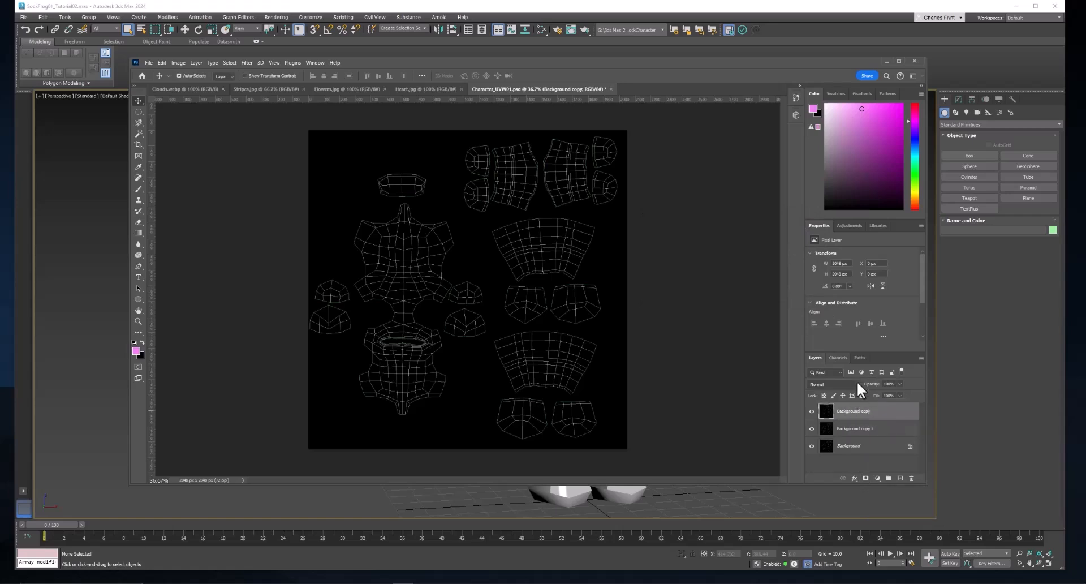
click(853, 383)
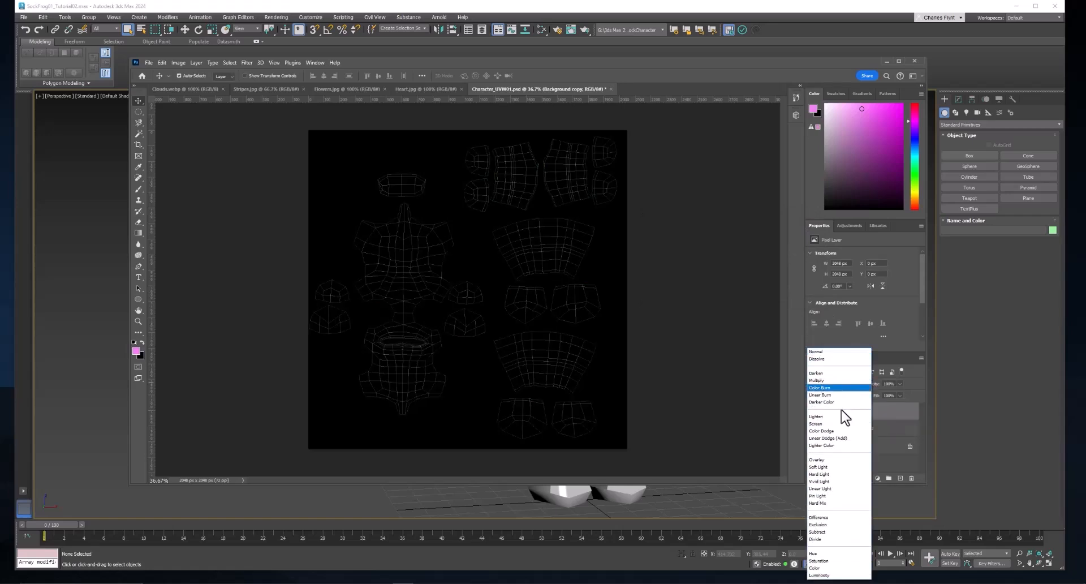
click(838, 425)
click(855, 433)
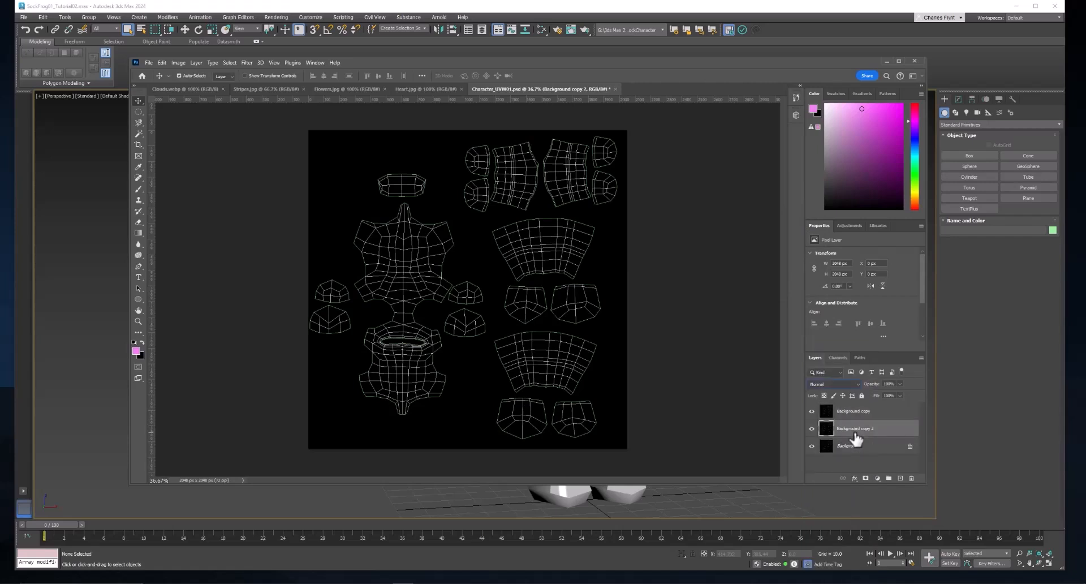
click(843, 382)
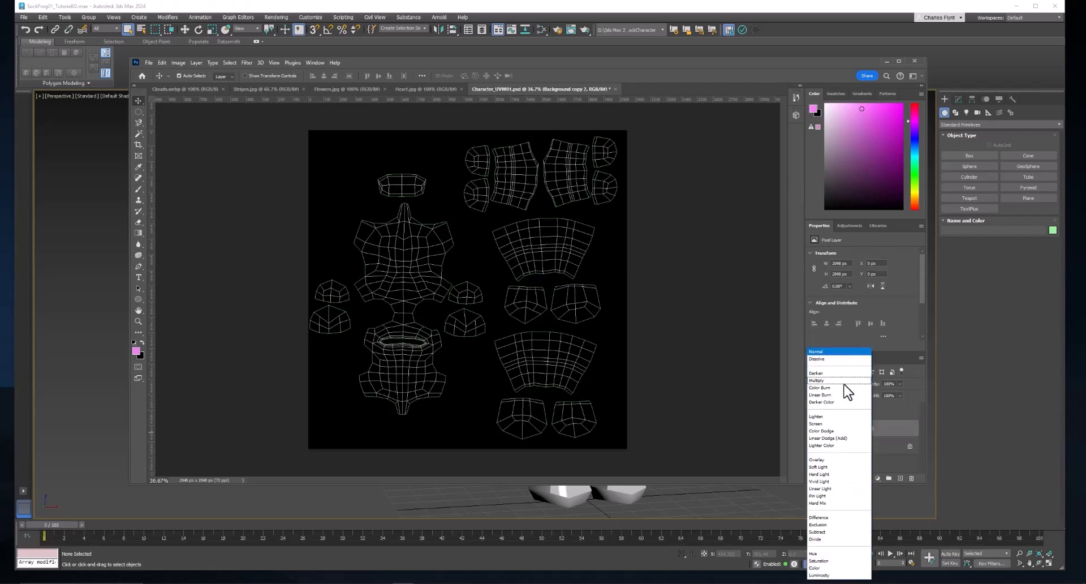
click(843, 424)
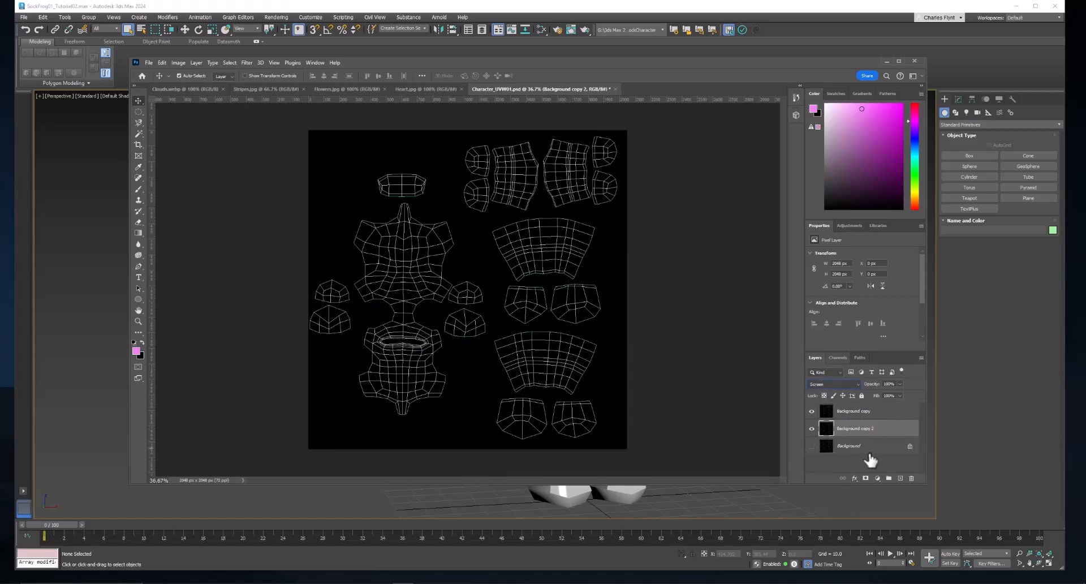
- Lock all attributes of the Background copy and Background copy 2 layers
click(900, 420)
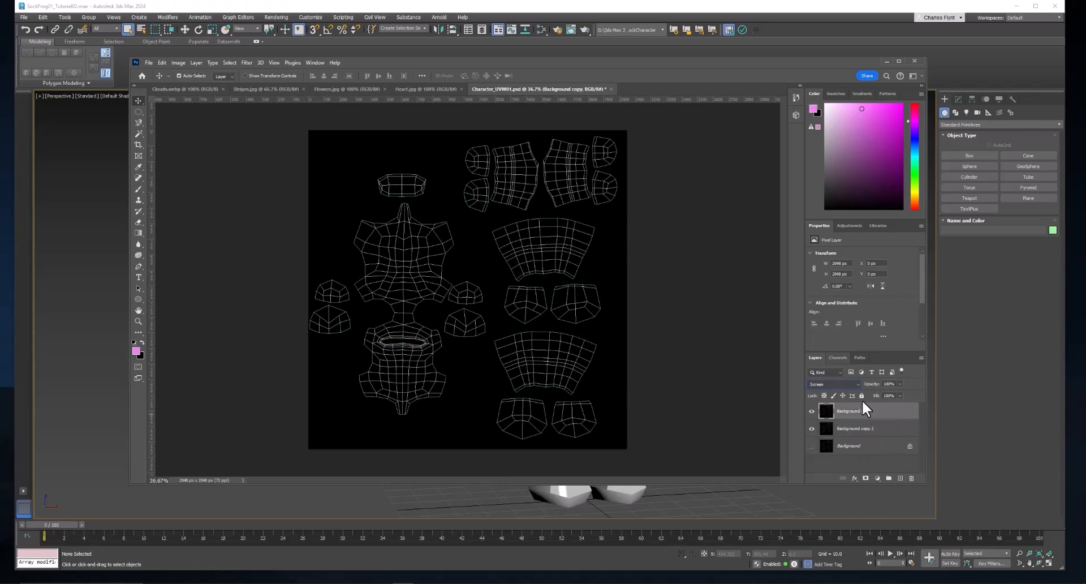
click(860, 395)
click(911, 430)
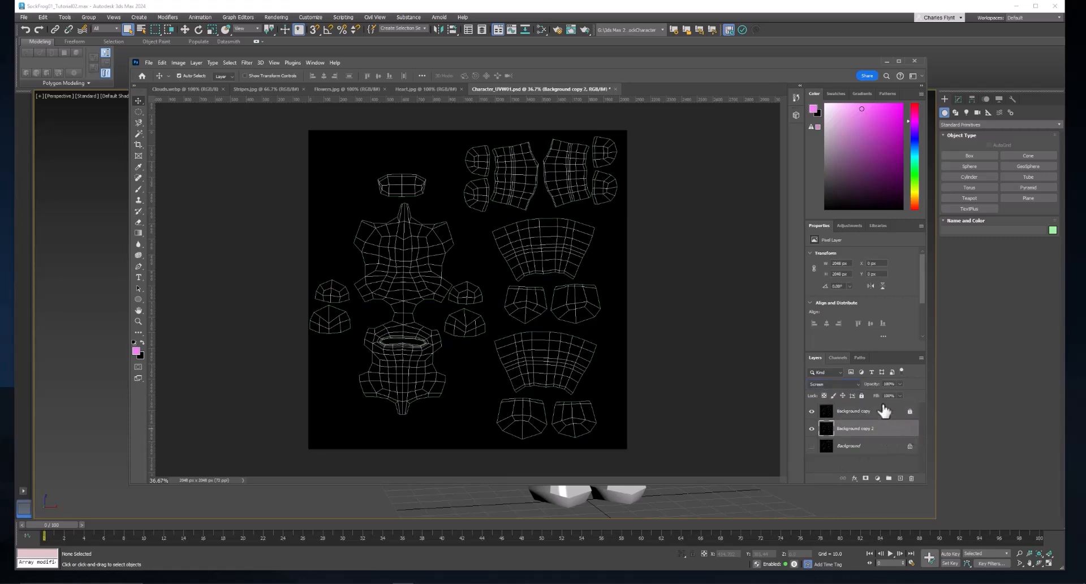
click(862, 395)
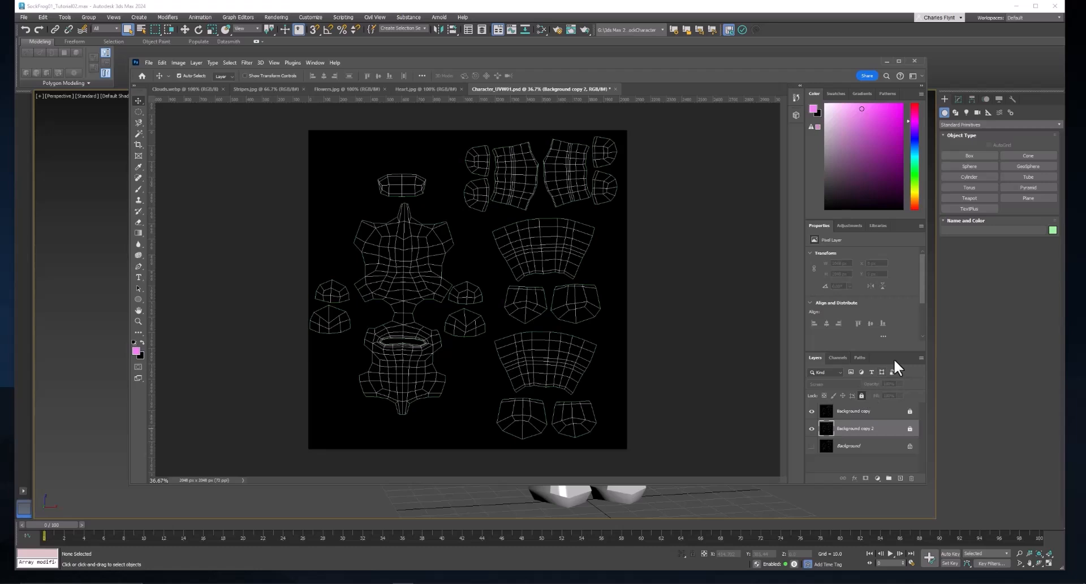
- Add a new layer directly above Background and fill it with a sky blue foreground colour, 4dc5e7
click(864, 448)
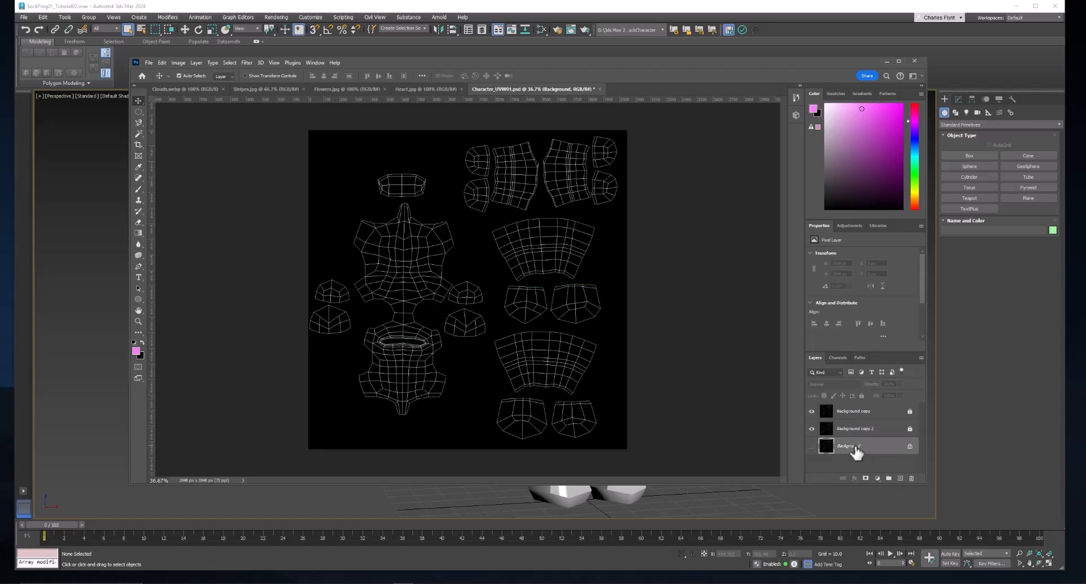
click(901, 479)
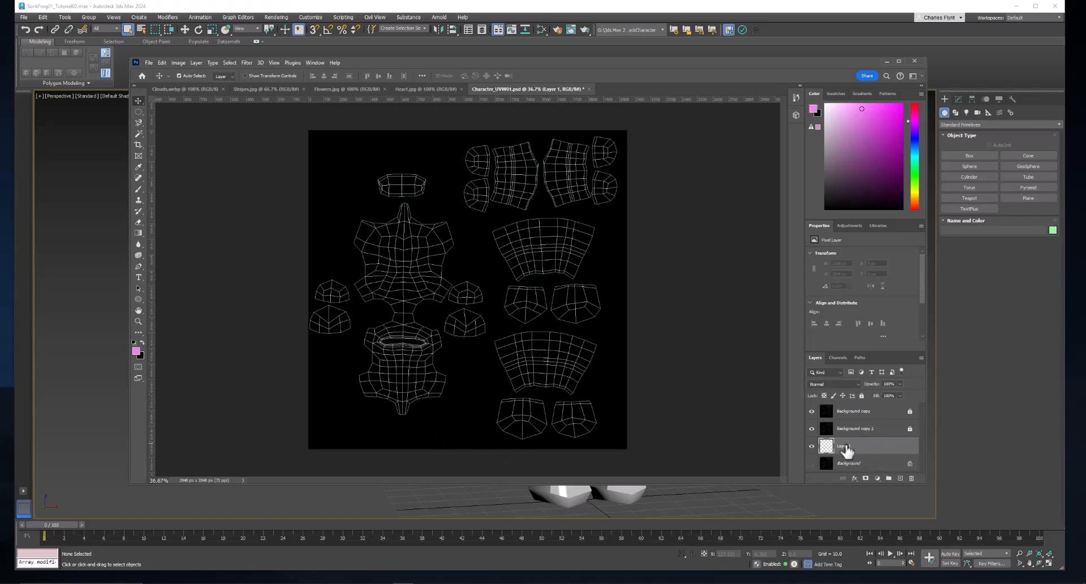
click(136, 351)
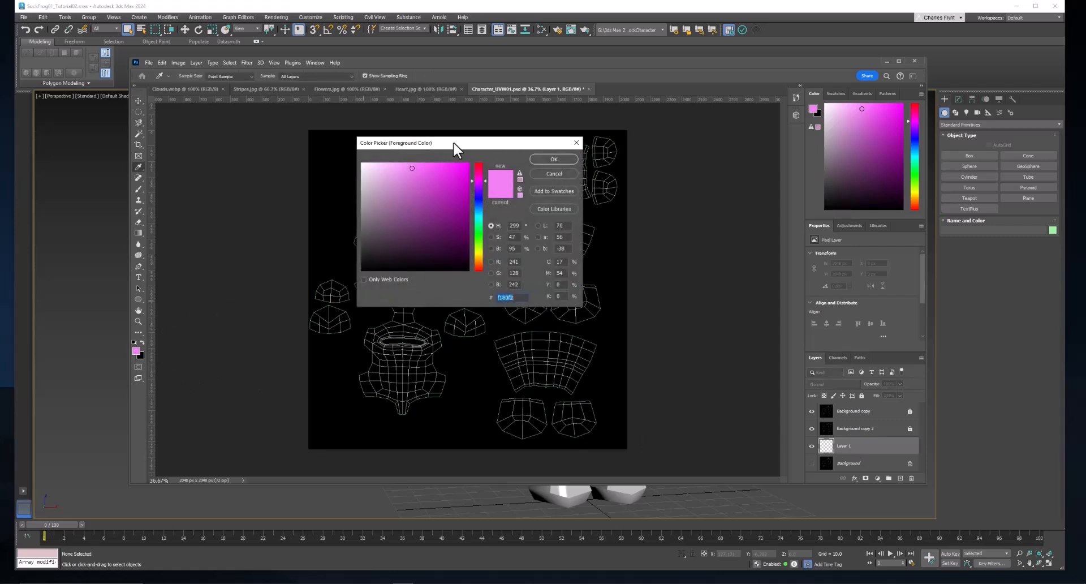
drag(453, 144, 502, 164)
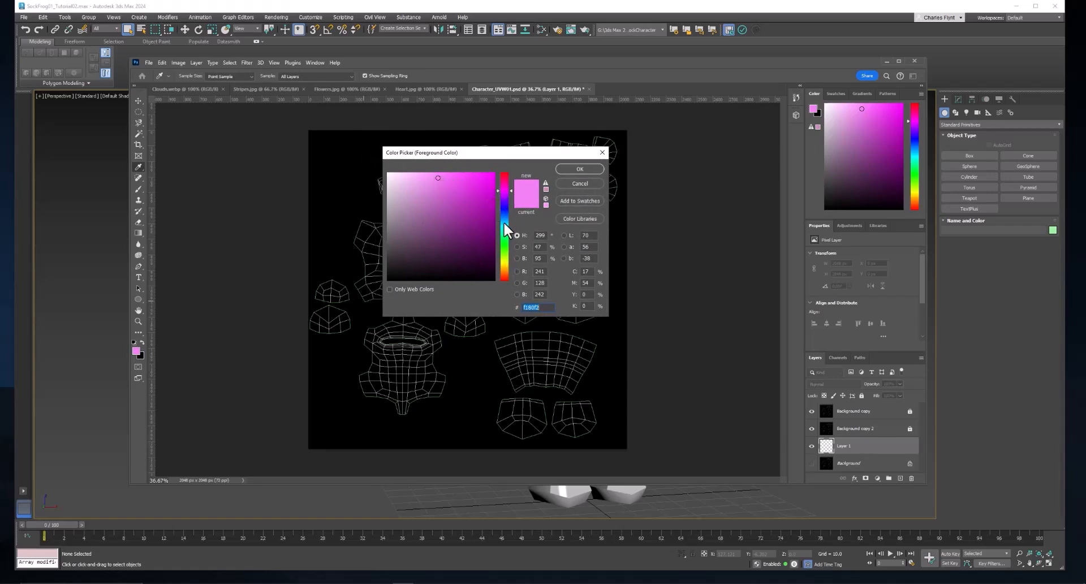
drag(504, 222, 505, 222)
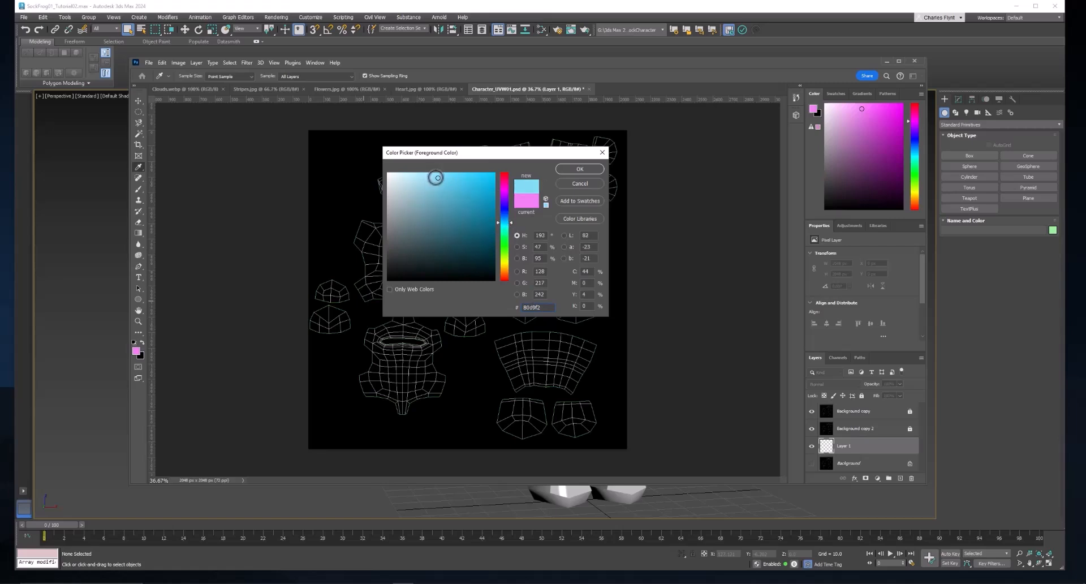
drag(436, 177, 457, 181)
click(579, 167)
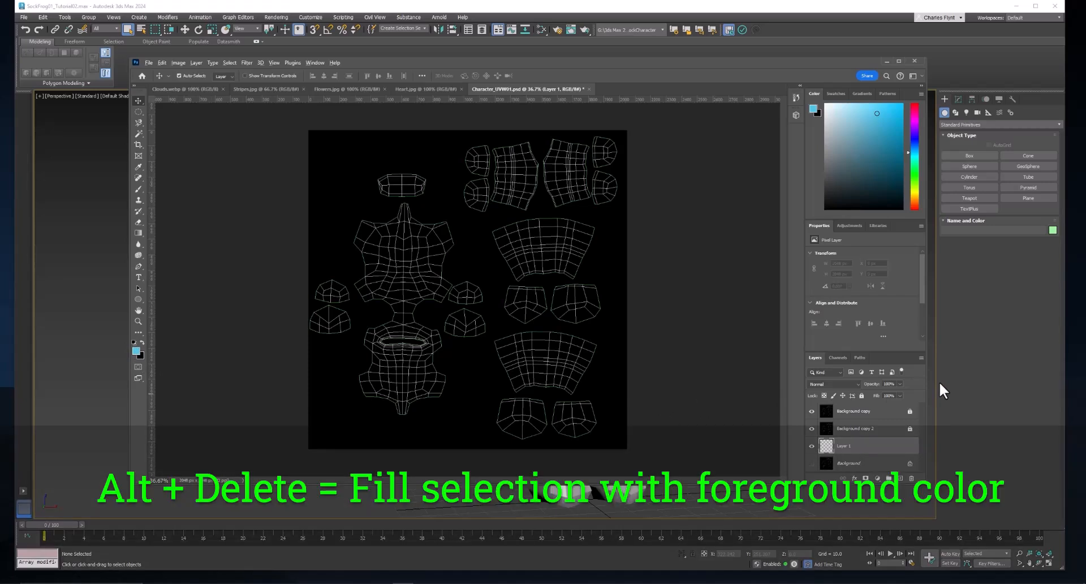
key(alt+Delete)
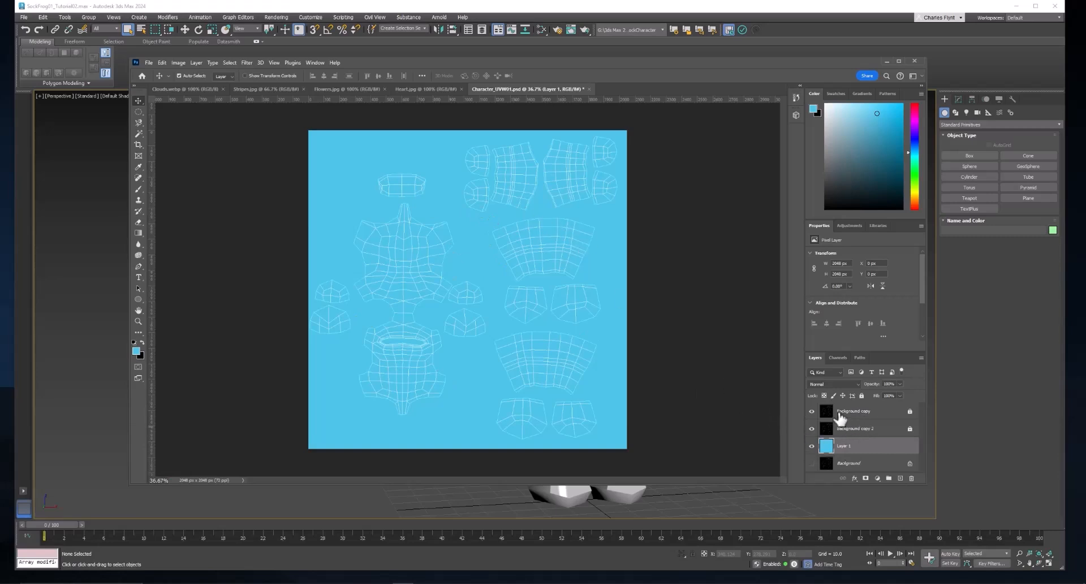
- Duplicate the Background copy layer as Background copy 3 to strengthen the UV wireframe lines
click(812, 415)
click(858, 418)
right_click(857, 412)
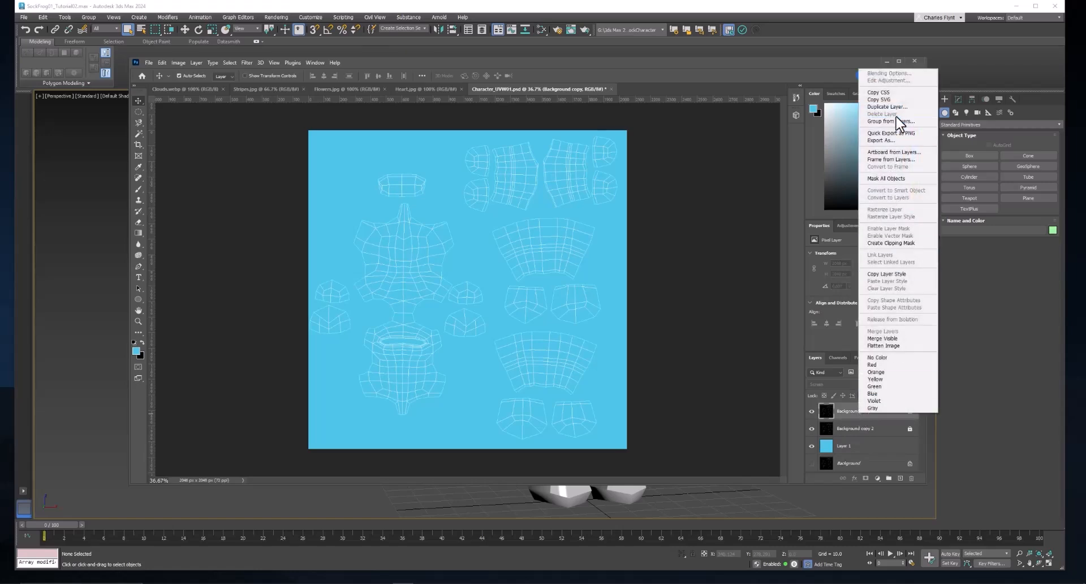
click(887, 107)
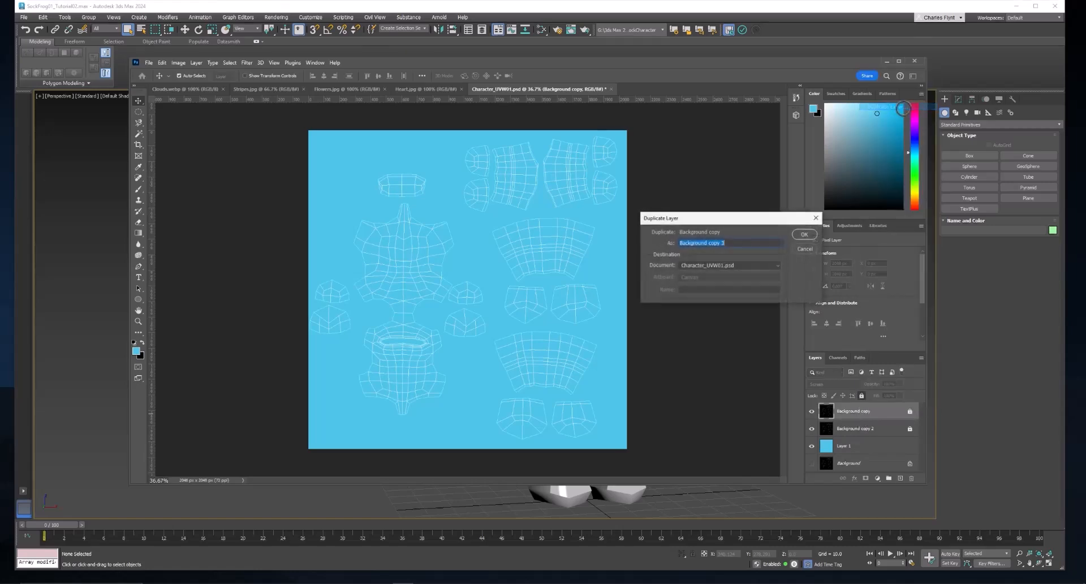
click(802, 234)
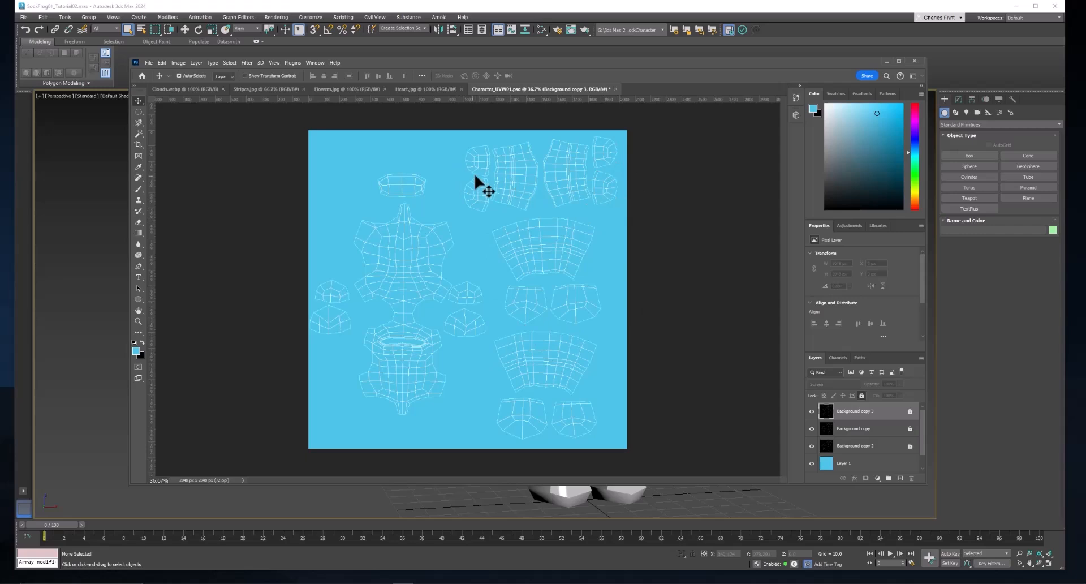
- Activate the Brush tool and resize its round tip to suit the small rounded UV pieces near the canvas's upper edge
scroll(479, 188, up, 2)
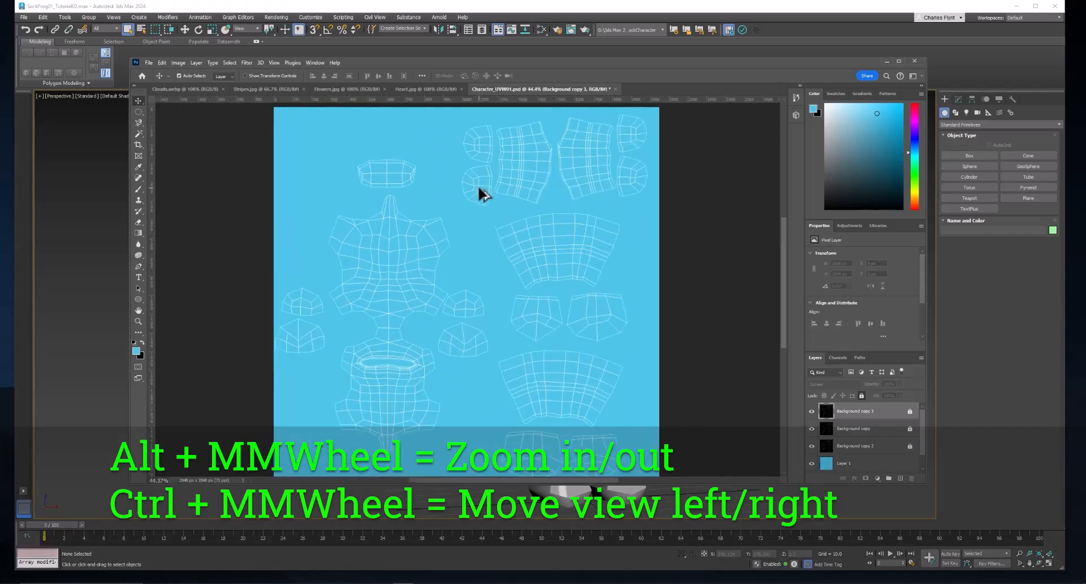
scroll(478, 188, up, 9)
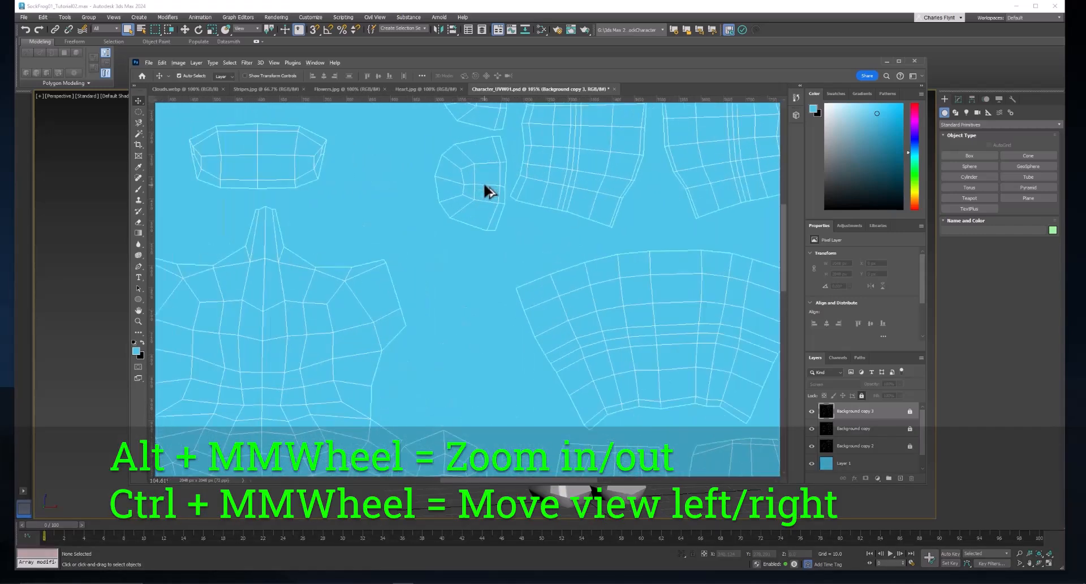
scroll(486, 191, up, 2)
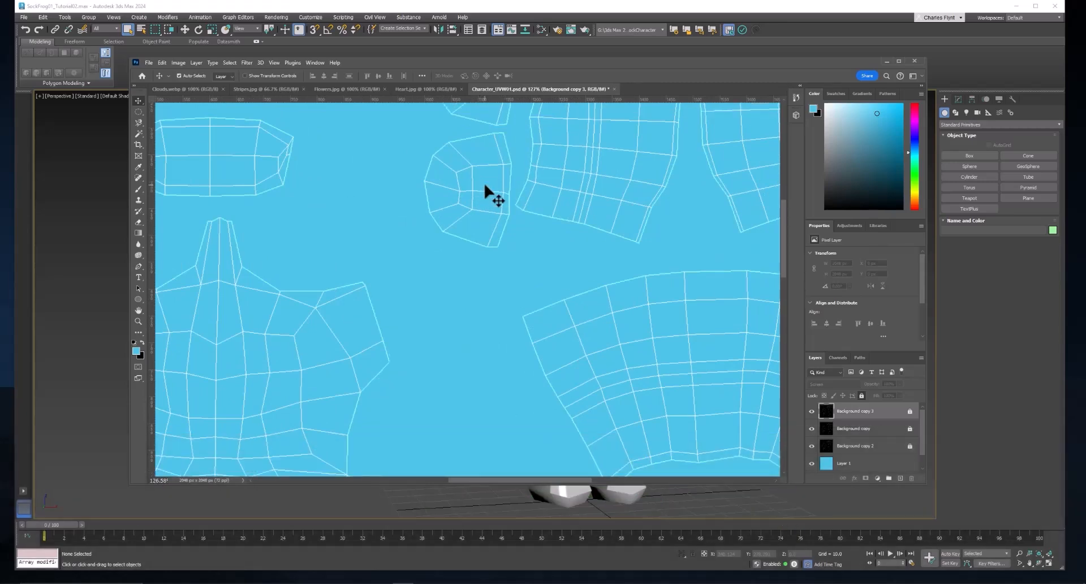
scroll(489, 192, up, 3)
scroll(486, 186, down, 1)
scroll(486, 187, up, 8)
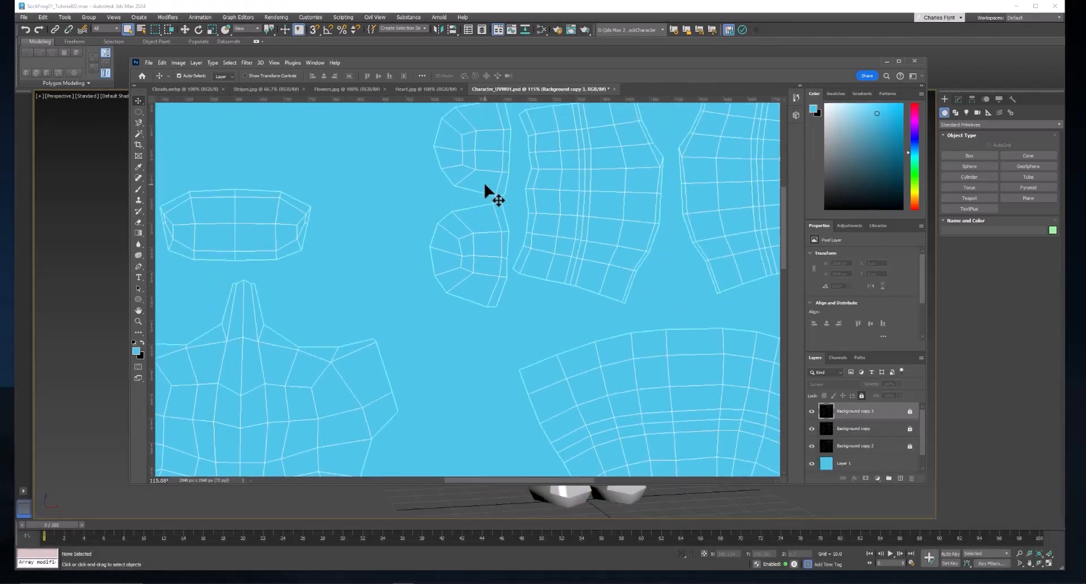
click(138, 187)
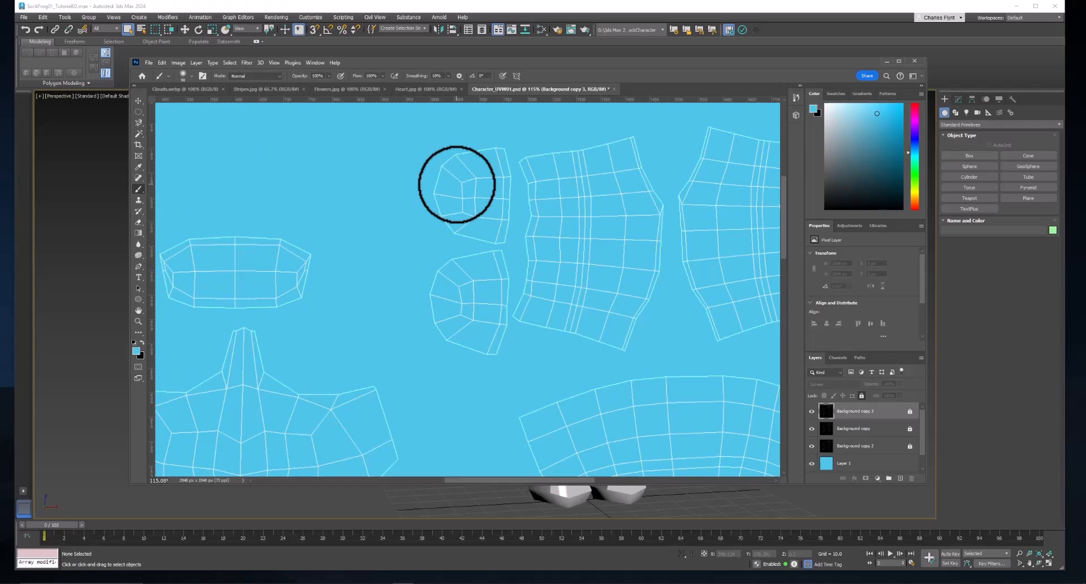
key(bracketright)
key(bracketright)
key(bracketright)
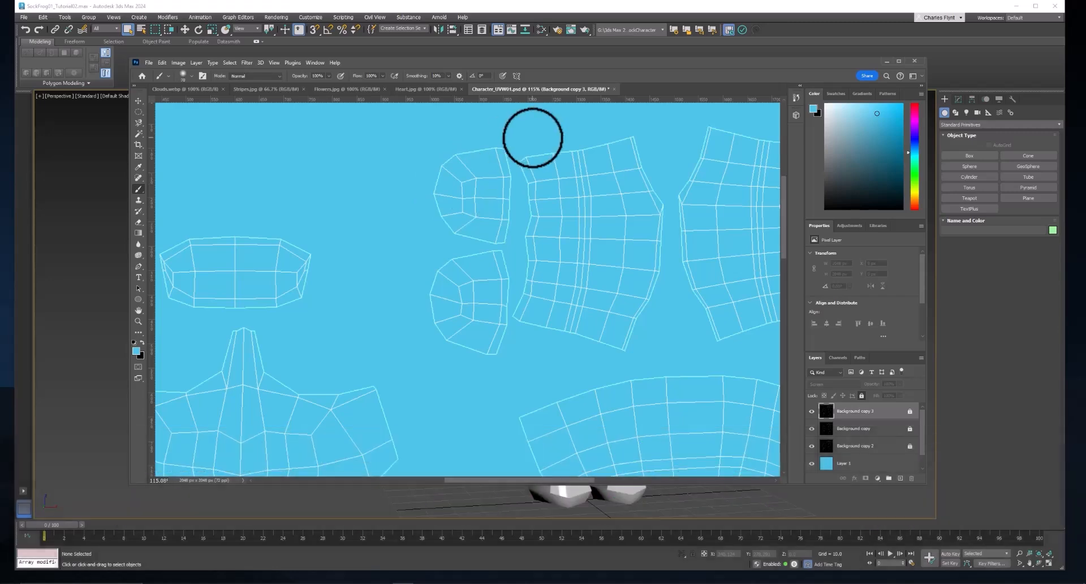
- Set the foreground colour to a mint green, 4de79d, and ready the Brush tool for painting
click(136, 352)
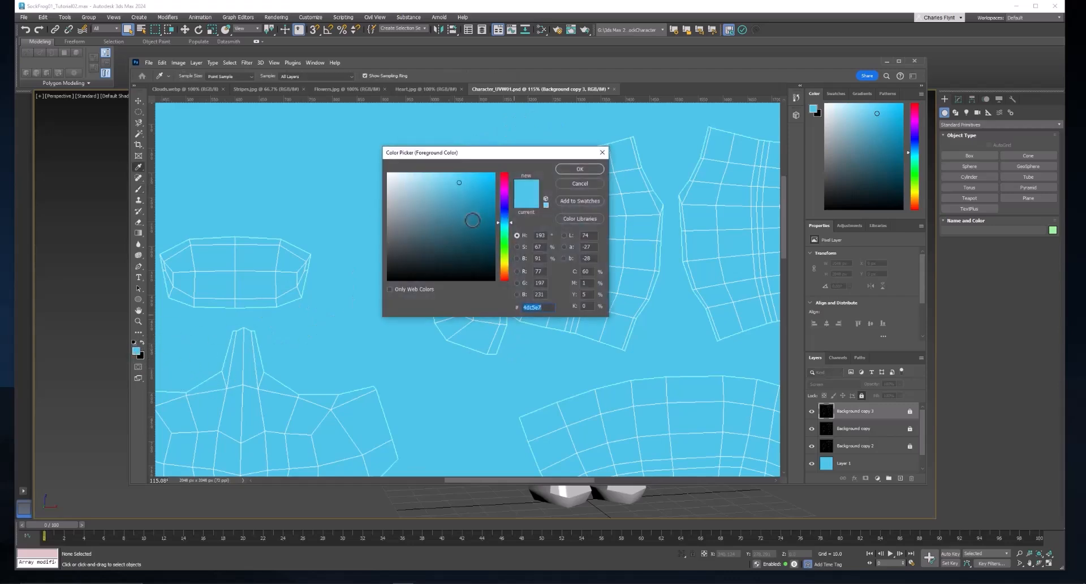
drag(504, 222, 507, 233)
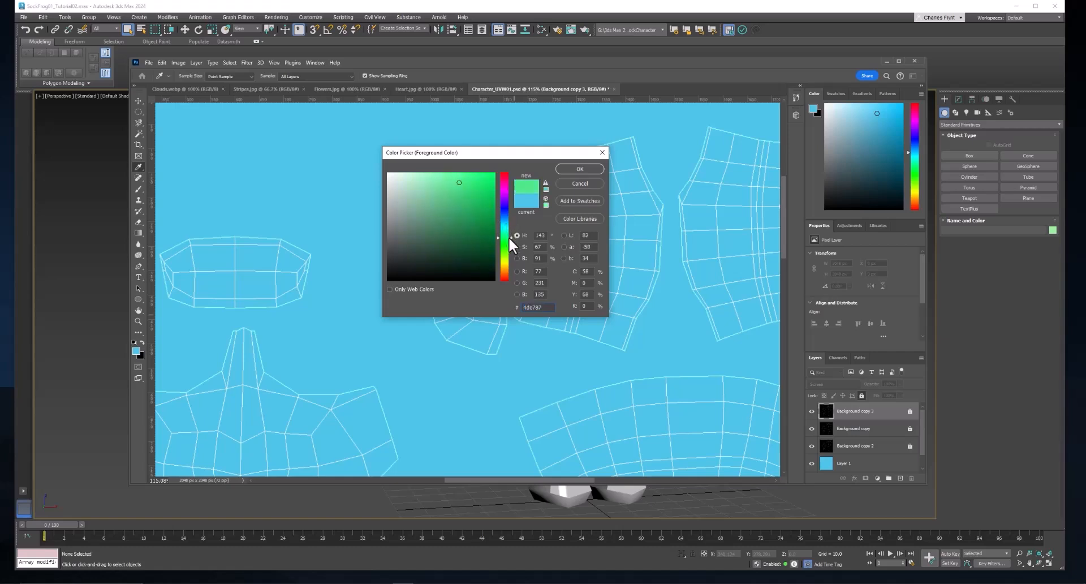
click(579, 168)
key(b)
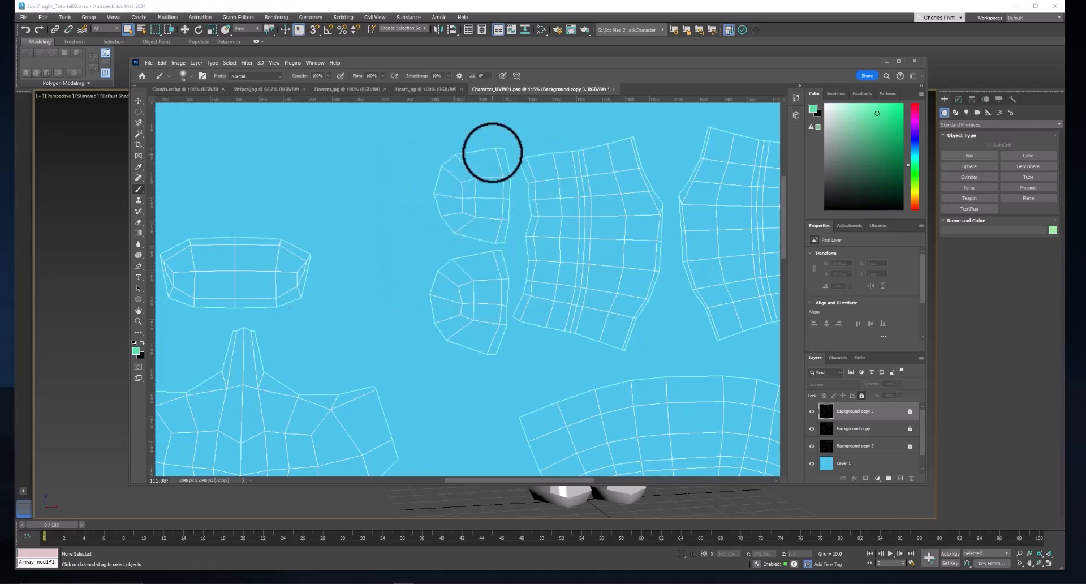
key(ctrl+shift+alt+n)
mouse_move(492, 152)
mouse_down()
mouse_move(443, 164)
mouse_move(492, 152)
mouse_up()
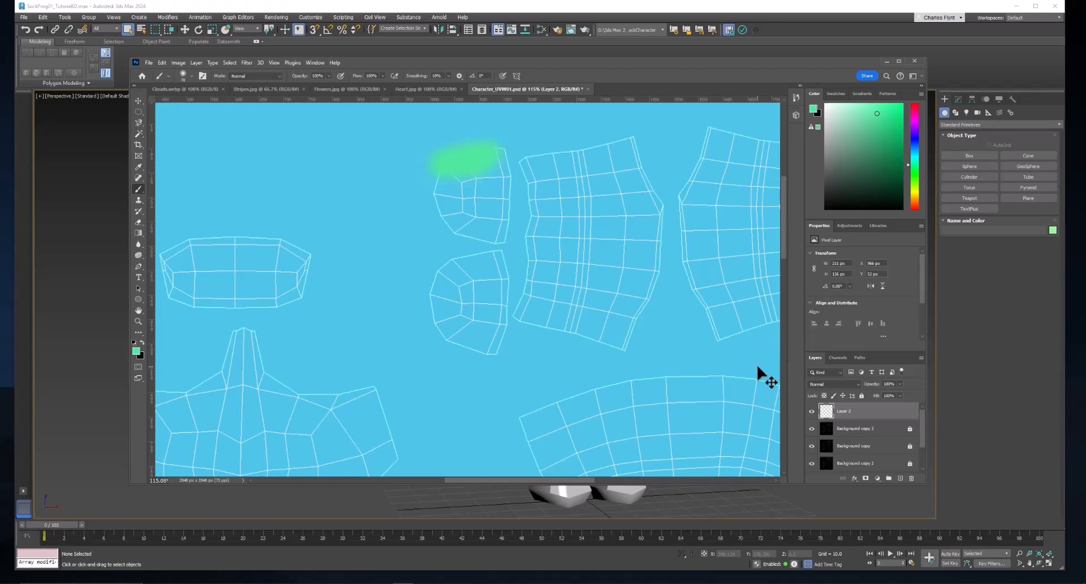
key(ctrl+z)
key(ctrl+z)
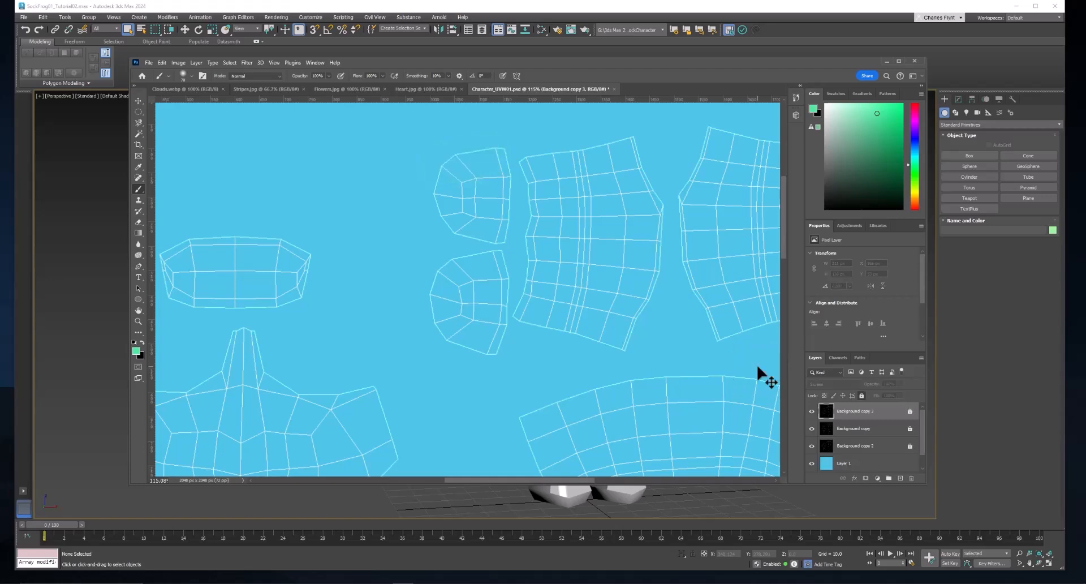
- Add a new layer directly above Layer 1 and paint the two small rounded UV pieces beside the upper sleeve-like pieces green
click(861, 465)
scroll(862, 467, down, 1)
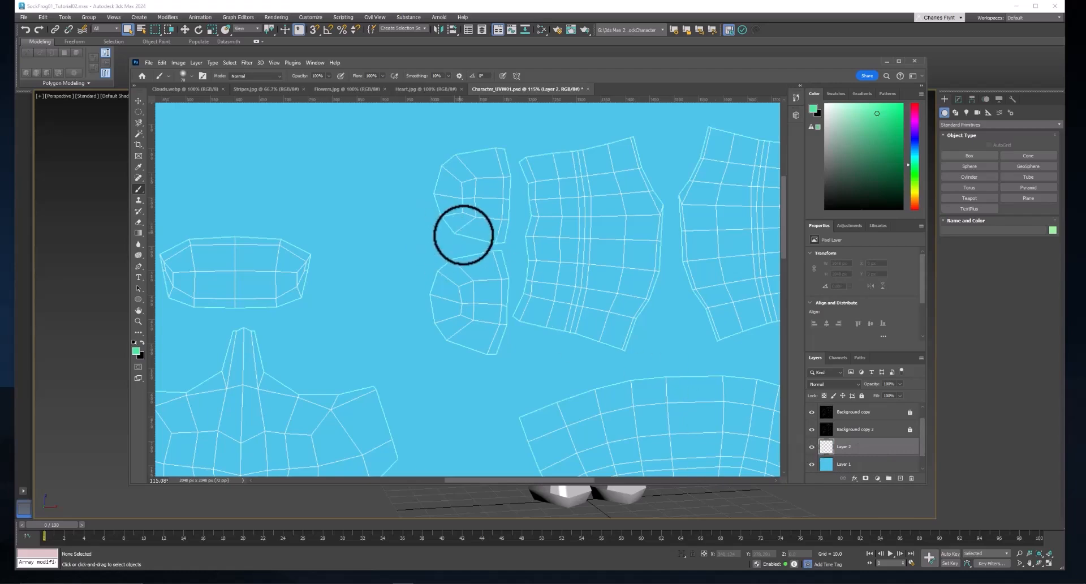
mouse_move(497, 234)
mouse_down()
mouse_move(495, 155)
mouse_move(441, 170)
mouse_move(472, 236)
mouse_move(480, 223)
mouse_move(465, 199)
mouse_move(497, 175)
mouse_move(499, 238)
mouse_move(436, 274)
mouse_move(499, 244)
mouse_up()
mouse_move(500, 295)
mouse_down()
mouse_move(490, 260)
mouse_move(490, 338)
mouse_move(497, 316)
mouse_move(482, 351)
mouse_move(438, 309)
mouse_move(488, 343)
mouse_move(451, 321)
mouse_move(460, 354)
mouse_move(443, 292)
mouse_move(450, 254)
mouse_move(434, 315)
mouse_move(448, 326)
mouse_move(471, 298)
mouse_move(459, 284)
mouse_move(480, 276)
mouse_move(499, 288)
mouse_move(483, 312)
mouse_move(447, 264)
mouse_move(444, 340)
mouse_move(456, 284)
mouse_up()
- Paint the matching pair of small rounded UV pieces in the canvas's upper-right corner green, slightly past their outlines
scroll(617, 285, down, 2)
scroll(674, 309, right, 5)
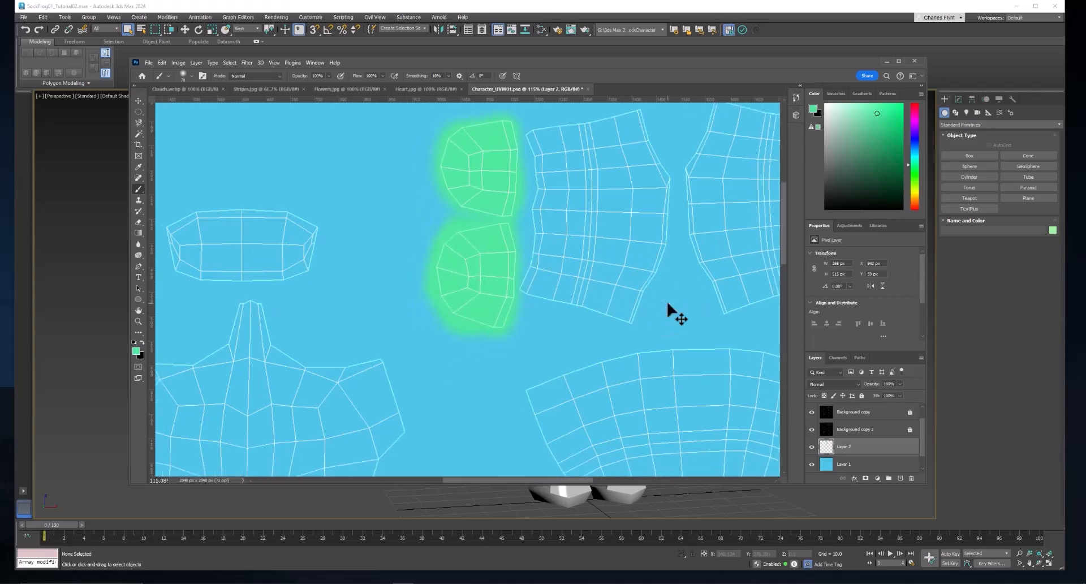
scroll(676, 300, right, 1)
mouse_move(673, 221)
mouse_down()
mouse_move(707, 283)
mouse_move(684, 217)
mouse_move(669, 304)
mouse_move(638, 315)
mouse_move(630, 218)
mouse_move(631, 300)
mouse_move(645, 238)
mouse_move(670, 237)
mouse_move(663, 287)
mouse_move(646, 245)
mouse_move(679, 216)
mouse_up()
scroll(637, 296, up, 2)
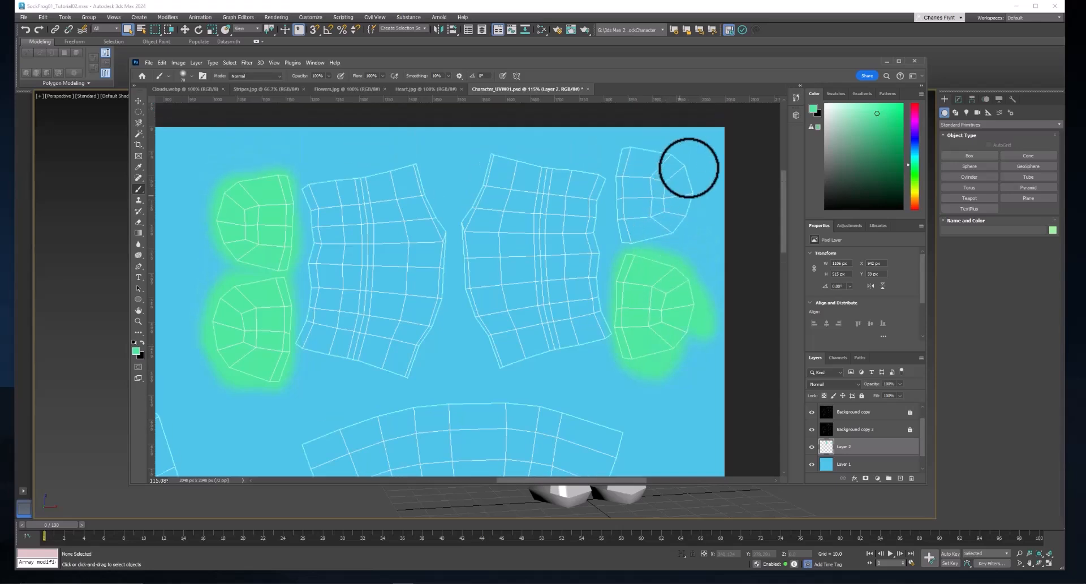
mouse_move(690, 167)
mouse_down()
mouse_move(624, 154)
mouse_move(683, 204)
mouse_move(646, 229)
mouse_move(619, 218)
mouse_move(627, 158)
mouse_move(629, 240)
mouse_move(629, 185)
mouse_move(646, 171)
mouse_move(667, 207)
mouse_move(666, 184)
mouse_move(642, 156)
mouse_move(680, 189)
mouse_move(677, 162)
mouse_move(669, 216)
mouse_up()
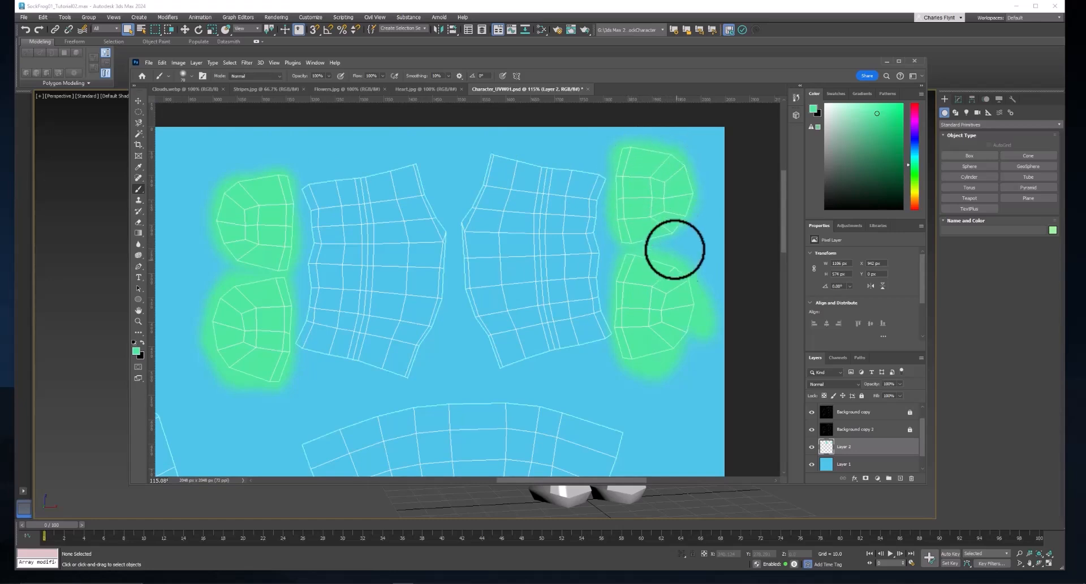
- Paint the two rounded UV pieces between the two fan-shaped pieces green
scroll(640, 308, down, 3)
scroll(651, 333, down, 10)
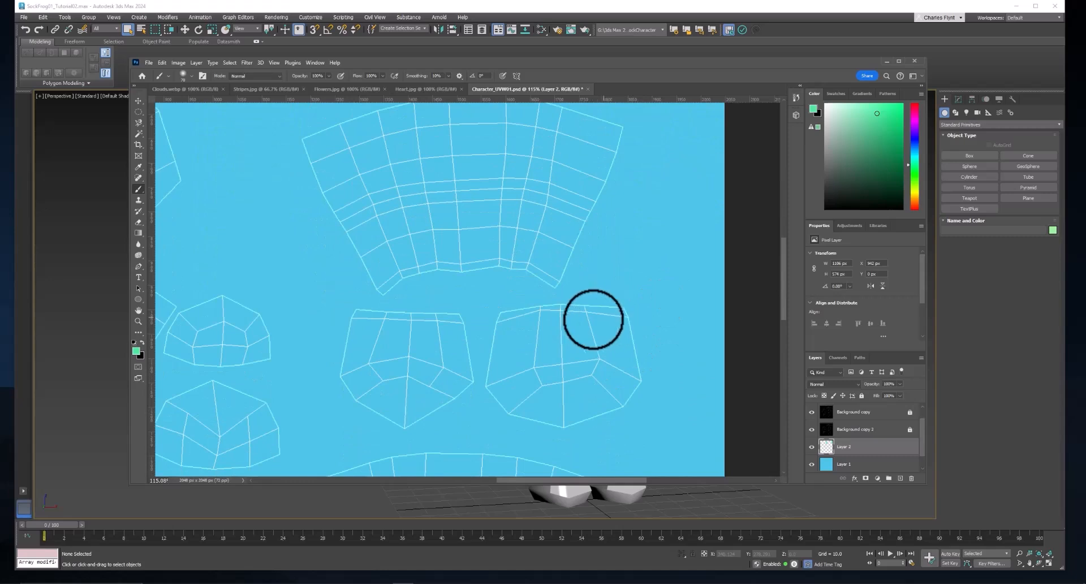
mouse_move(596, 321)
mouse_down()
mouse_move(503, 317)
mouse_move(635, 323)
mouse_move(548, 315)
mouse_move(491, 334)
mouse_move(607, 317)
mouse_move(630, 402)
mouse_move(515, 416)
mouse_move(531, 418)
mouse_move(505, 382)
mouse_move(501, 328)
mouse_move(488, 389)
mouse_move(542, 417)
mouse_move(617, 373)
mouse_move(533, 409)
mouse_move(621, 367)
mouse_move(569, 373)
mouse_move(608, 354)
mouse_move(545, 355)
mouse_move(555, 332)
mouse_move(582, 339)
mouse_move(533, 382)
mouse_move(513, 368)
mouse_move(596, 323)
mouse_move(580, 325)
mouse_move(648, 342)
mouse_move(637, 370)
mouse_up()
mouse_move(424, 321)
mouse_down()
mouse_move(366, 318)
mouse_move(458, 315)
mouse_move(400, 416)
mouse_move(383, 412)
mouse_move(438, 368)
mouse_move(383, 332)
mouse_move(365, 359)
mouse_move(383, 385)
mouse_move(437, 357)
mouse_up()
- Paint the two rounded UV pieces below the lower fan-shaped piece green
scroll(452, 354, down, 10)
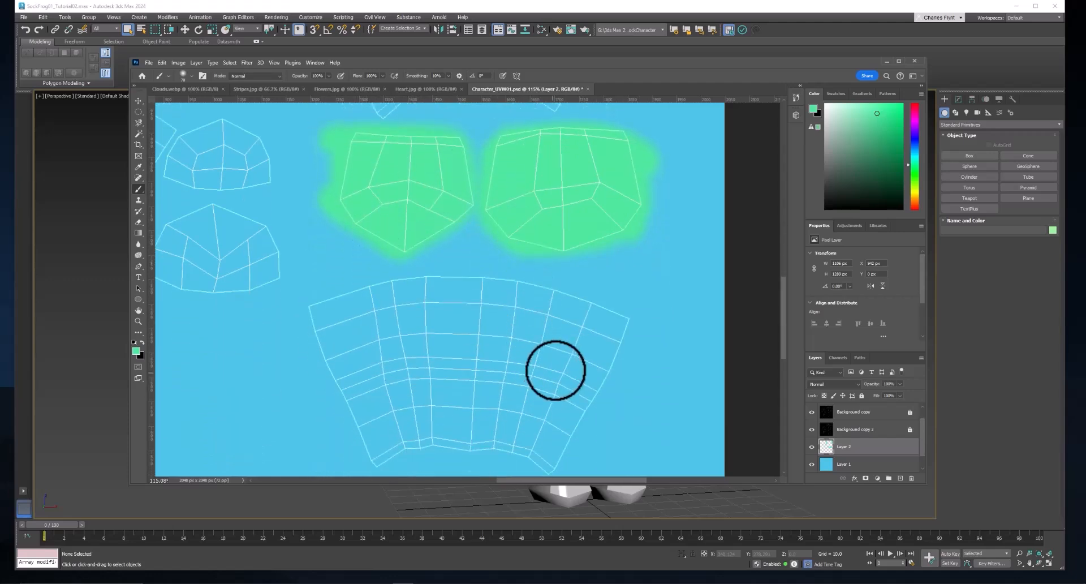
mouse_move(604, 367)
mouse_down()
mouse_move(486, 379)
mouse_move(615, 379)
mouse_move(567, 453)
mouse_move(491, 417)
mouse_move(609, 451)
mouse_move(490, 461)
mouse_move(483, 430)
mouse_move(581, 379)
mouse_move(604, 387)
mouse_move(567, 438)
mouse_up()
scroll(567, 438, down, 2)
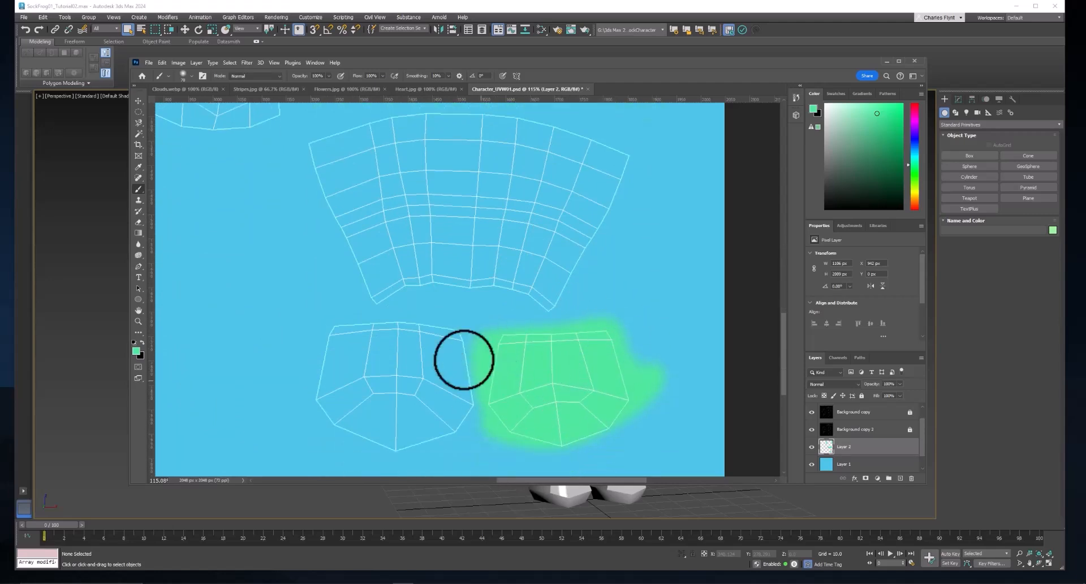
mouse_move(463, 359)
mouse_down()
mouse_move(426, 342)
mouse_move(301, 324)
mouse_move(465, 337)
mouse_move(420, 344)
mouse_move(463, 353)
mouse_move(461, 404)
mouse_move(343, 393)
mouse_move(325, 420)
mouse_move(384, 439)
mouse_move(450, 406)
mouse_move(318, 375)
mouse_move(345, 349)
mouse_move(329, 375)
mouse_move(450, 368)
mouse_move(417, 347)
mouse_move(460, 348)
mouse_up()
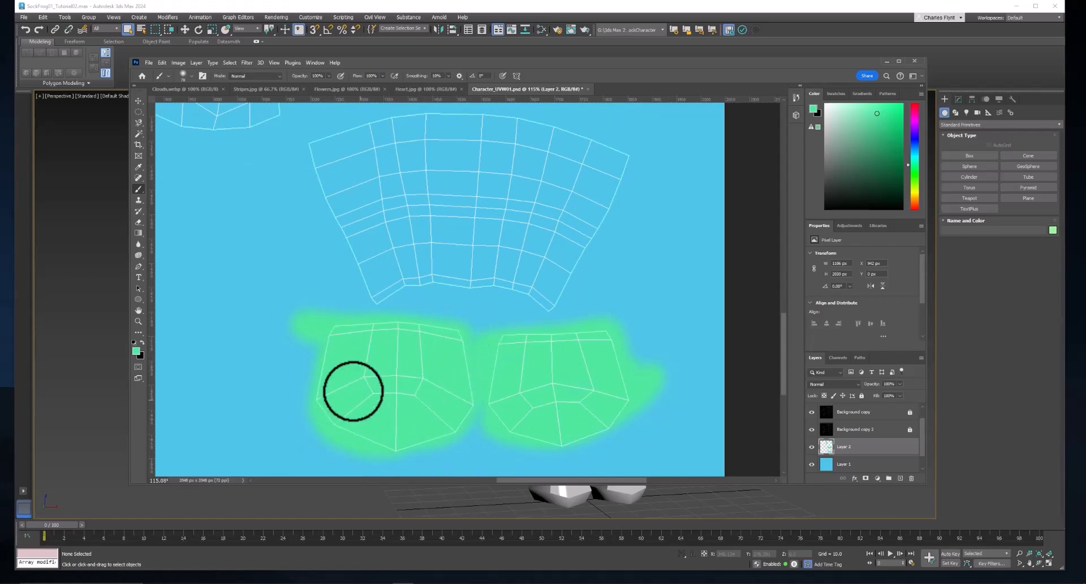
- Set the foreground colour to pink, ea80f3, and paint the separate oval UV piece above the upper body piece
scroll(321, 268, up, 3)
scroll(321, 268, up, 10)
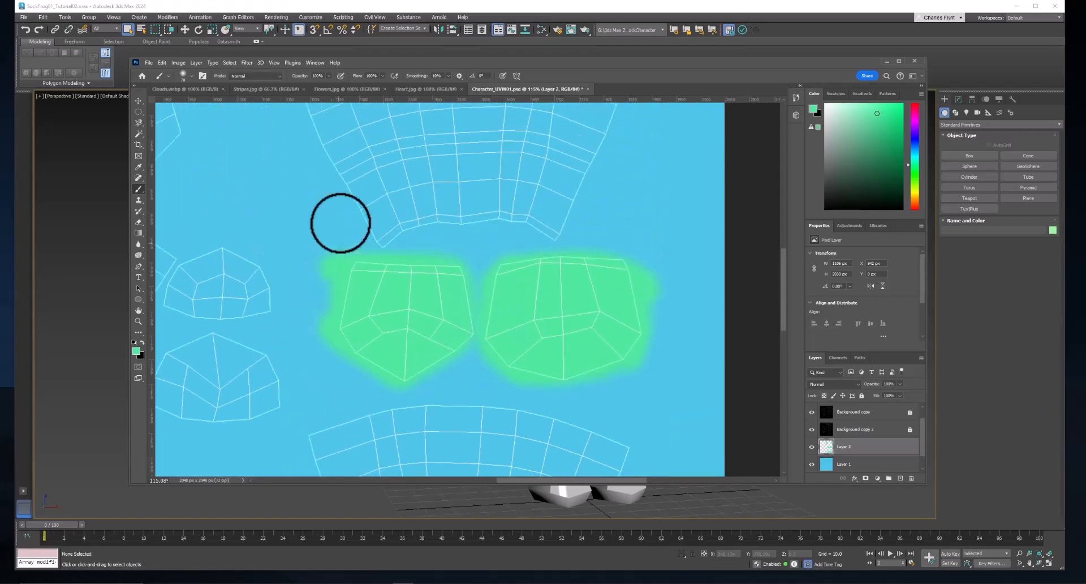
alt+scroll(296, 198, down, 4)
scroll(274, 225, left, 10)
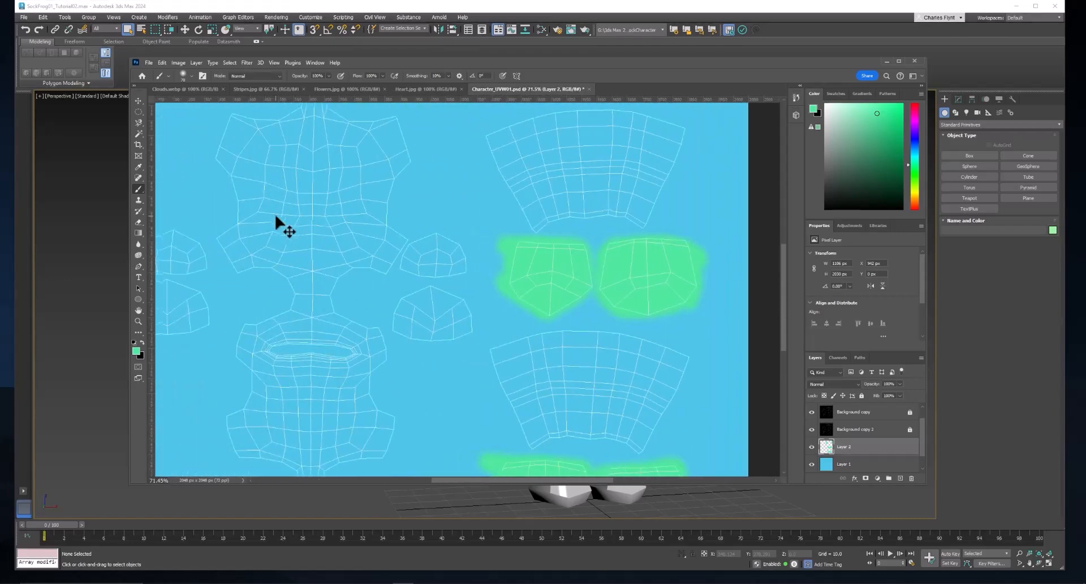
scroll(328, 209, up, 3)
scroll(331, 204, up, 4)
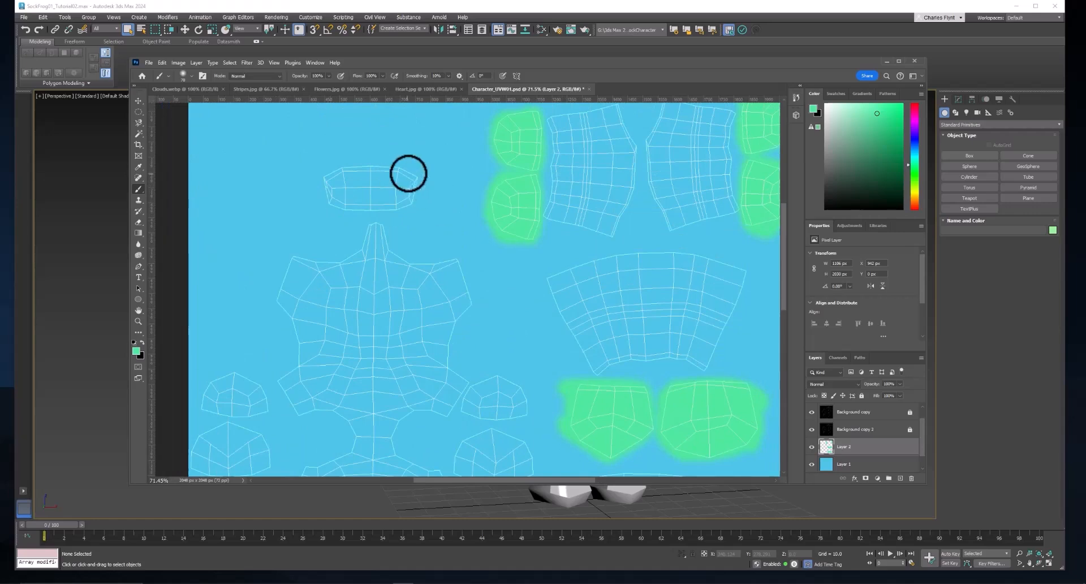
click(135, 350)
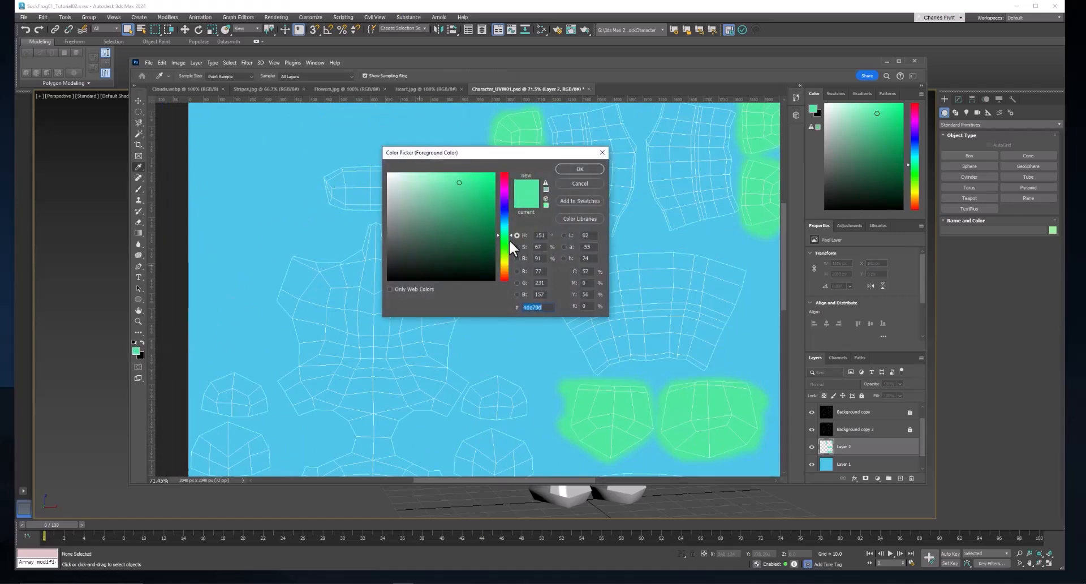
drag(509, 239, 508, 192)
click(438, 178)
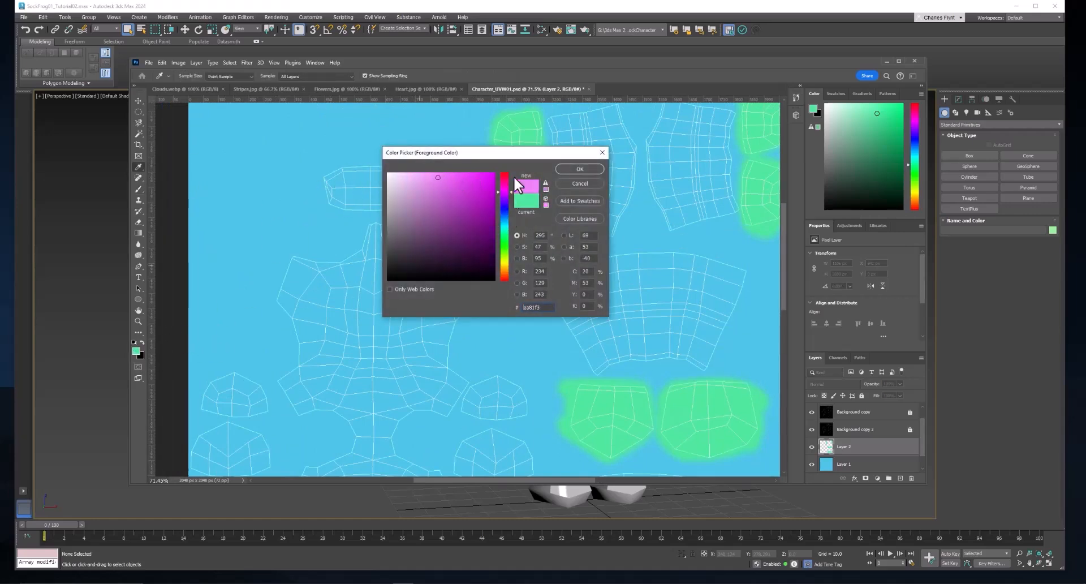
click(579, 168)
key(b)
mouse_move(336, 175)
mouse_down()
mouse_move(413, 172)
mouse_move(324, 187)
mouse_move(390, 194)
mouse_move(400, 182)
mouse_move(381, 177)
mouse_move(402, 191)
mouse_move(412, 175)
mouse_up()
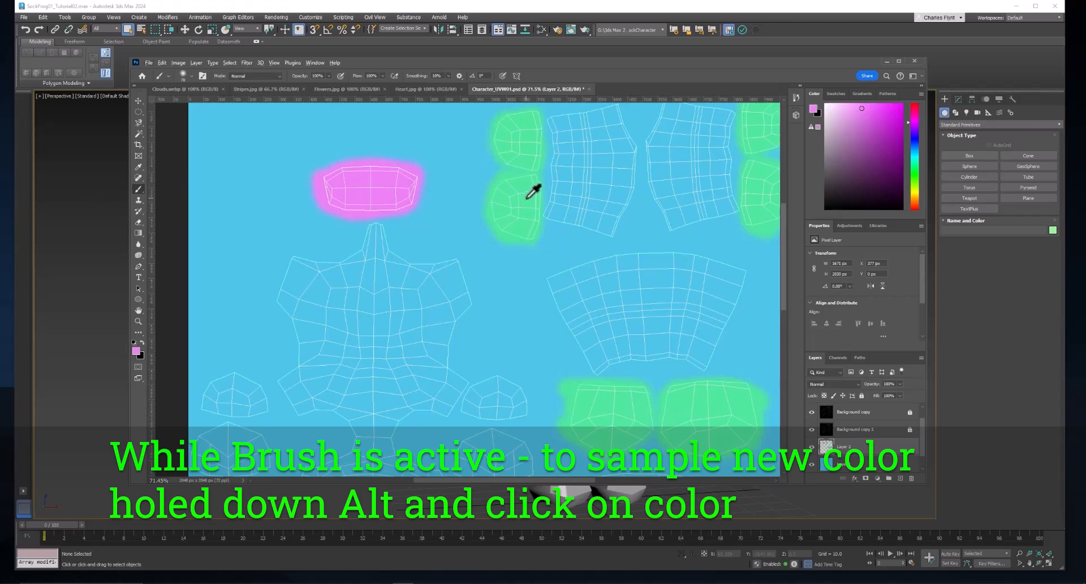
- Sample the painted green, fill the belly area of the lower body UV piece with it, and activate the Eraser for its edges
alt+click(527, 199)
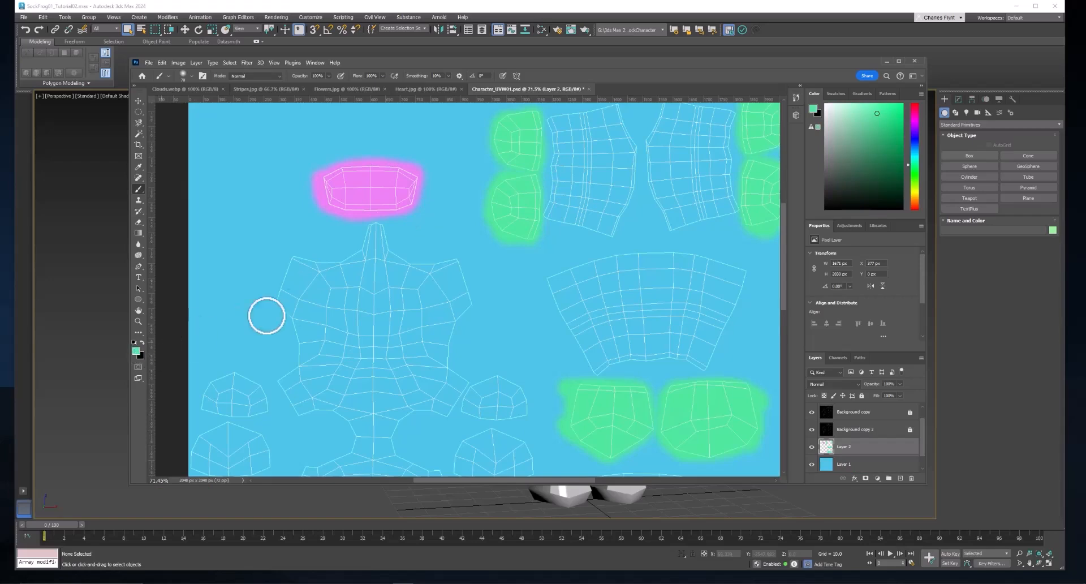
scroll(362, 317, down, 5)
scroll(374, 358, down, 4)
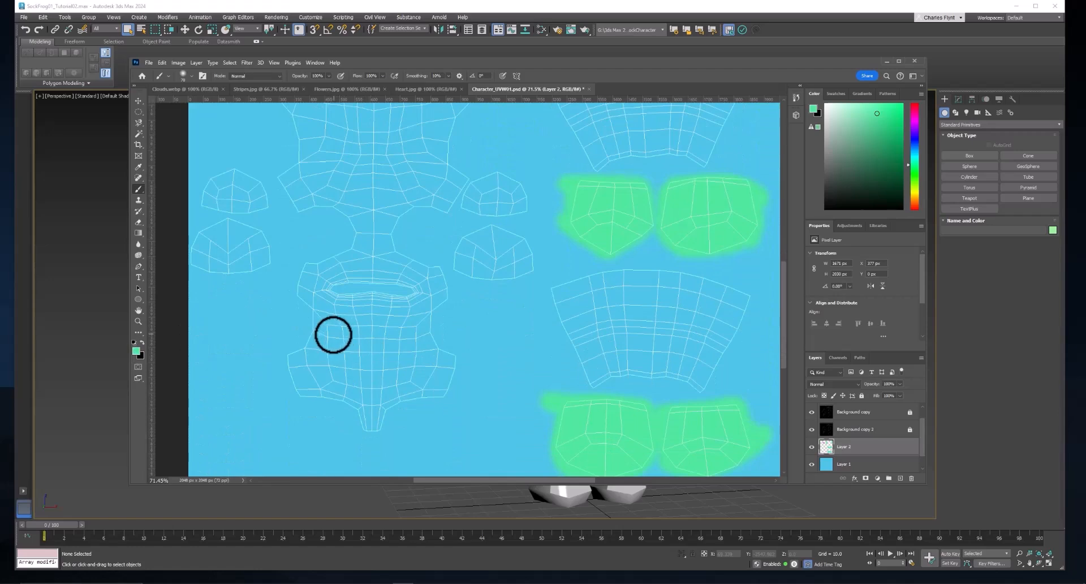
mouse_move(337, 334)
mouse_down()
mouse_move(403, 333)
mouse_move(406, 365)
mouse_move(334, 376)
mouse_move(377, 376)
mouse_up()
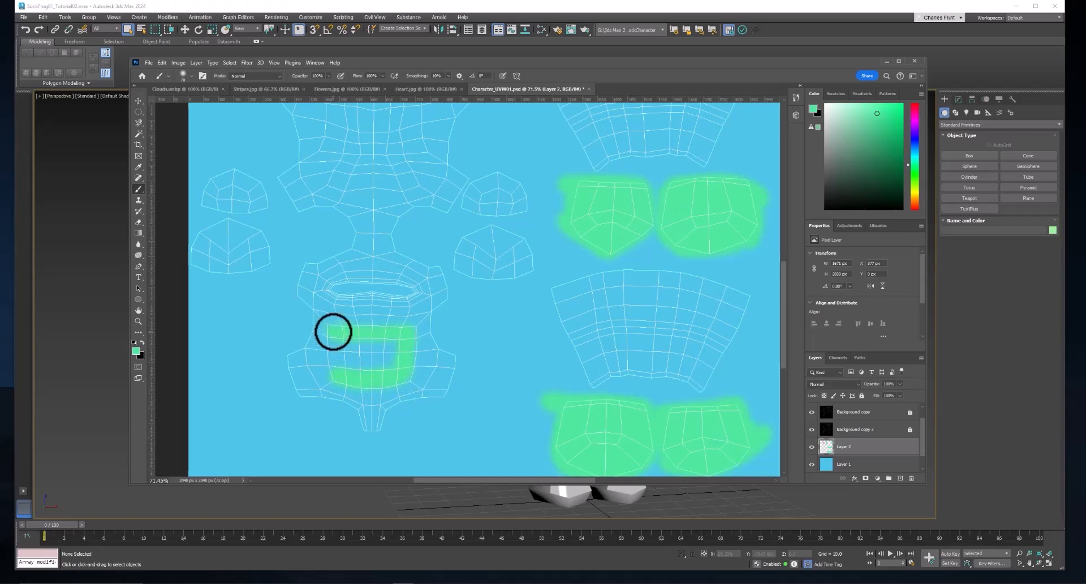
mouse_move(333, 331)
mouse_down()
mouse_move(337, 368)
mouse_move(381, 375)
mouse_move(386, 348)
mouse_move(362, 352)
mouse_move(357, 365)
mouse_move(345, 358)
mouse_move(393, 344)
mouse_move(342, 340)
mouse_move(384, 333)
mouse_move(338, 333)
mouse_move(406, 344)
mouse_move(404, 368)
mouse_move(388, 382)
mouse_move(351, 379)
mouse_move(332, 352)
mouse_move(339, 329)
mouse_move(407, 334)
mouse_move(378, 374)
mouse_move(389, 350)
mouse_move(364, 339)
mouse_move(352, 352)
mouse_move(370, 349)
mouse_move(380, 368)
mouse_move(416, 361)
mouse_move(410, 335)
mouse_move(392, 352)
mouse_move(435, 333)
mouse_up()
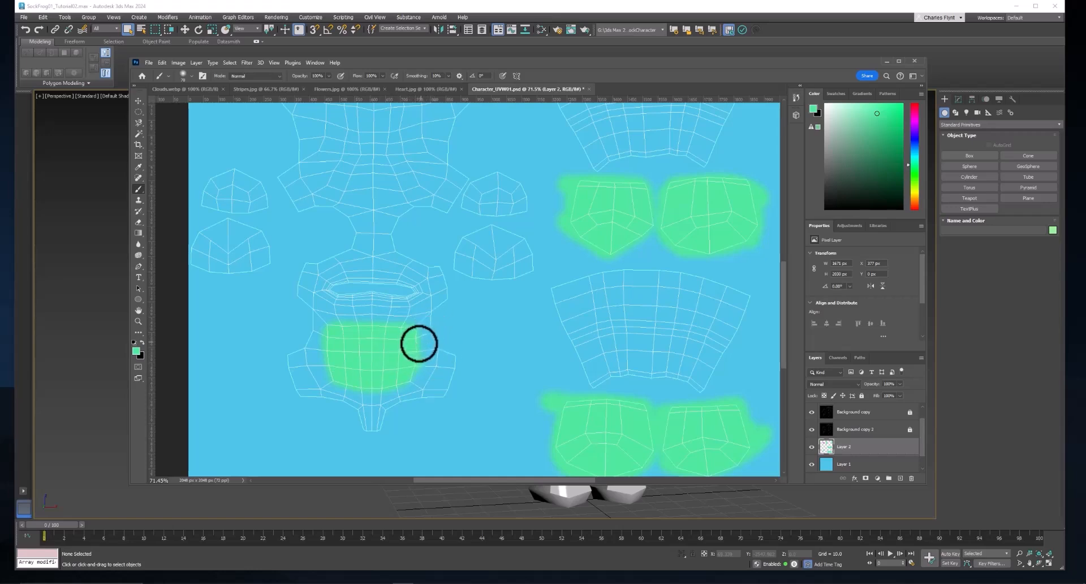
click(138, 221)
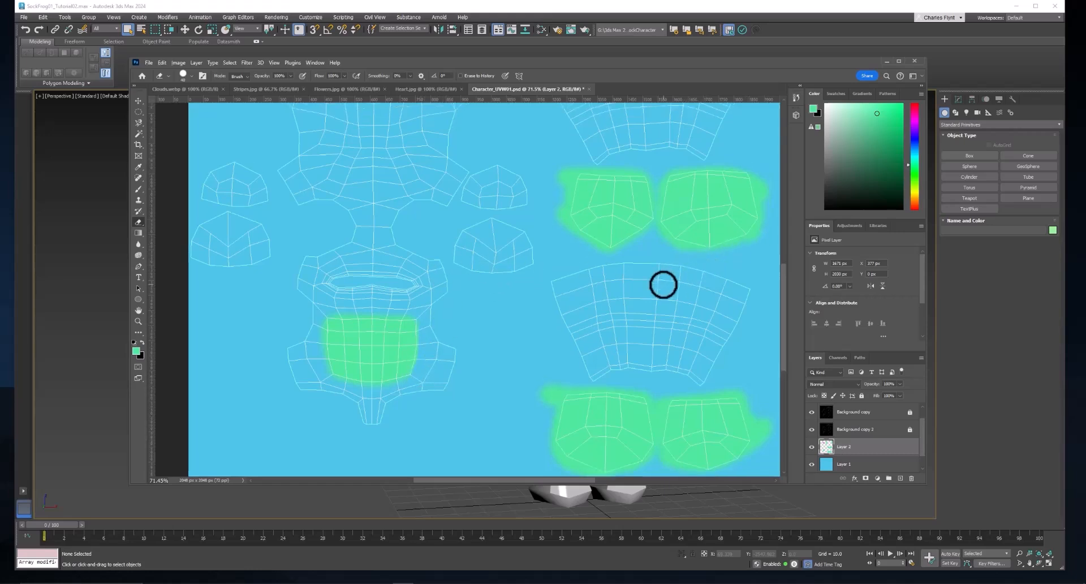
- Hide the UV wireframe layers Background copy, Background copy 2 and Background copy 3, leaving only the painted colour layers visible
scroll(662, 284, up, 1)
scroll(663, 285, down, 6)
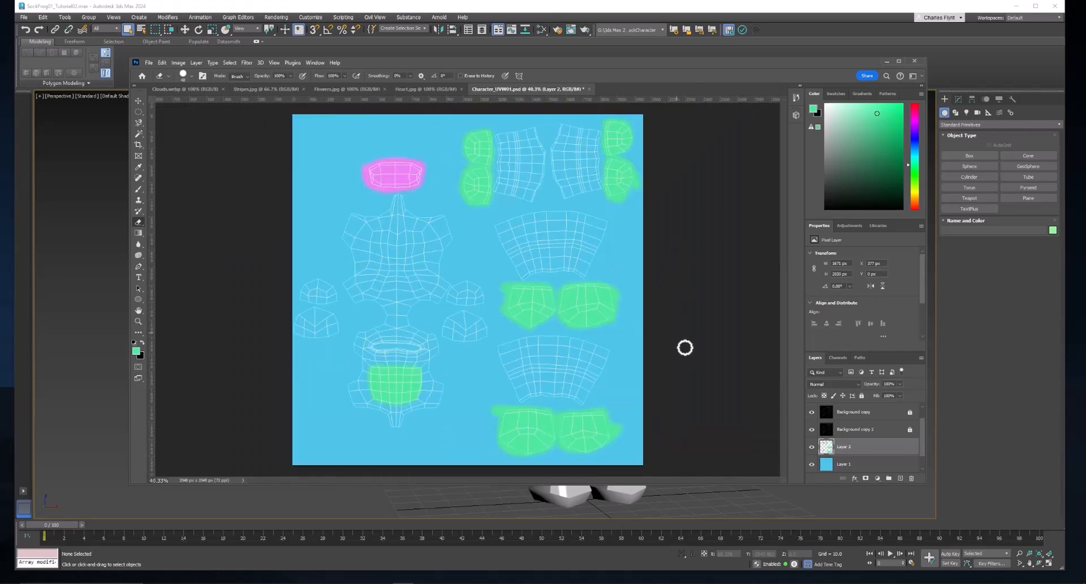
scroll(815, 427, up, 1)
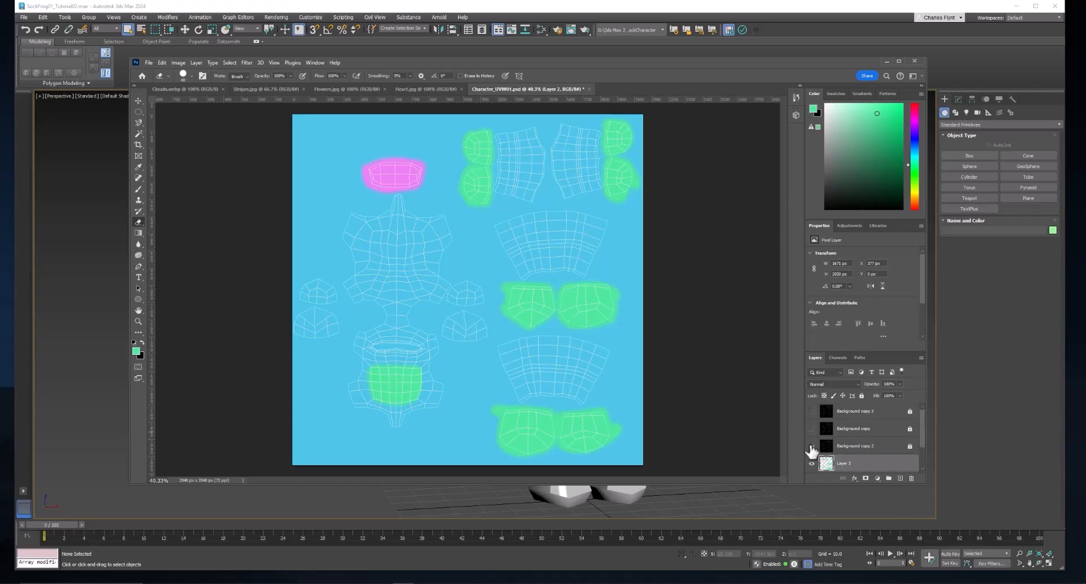
click(812, 446)
scroll(843, 436, down, 1)
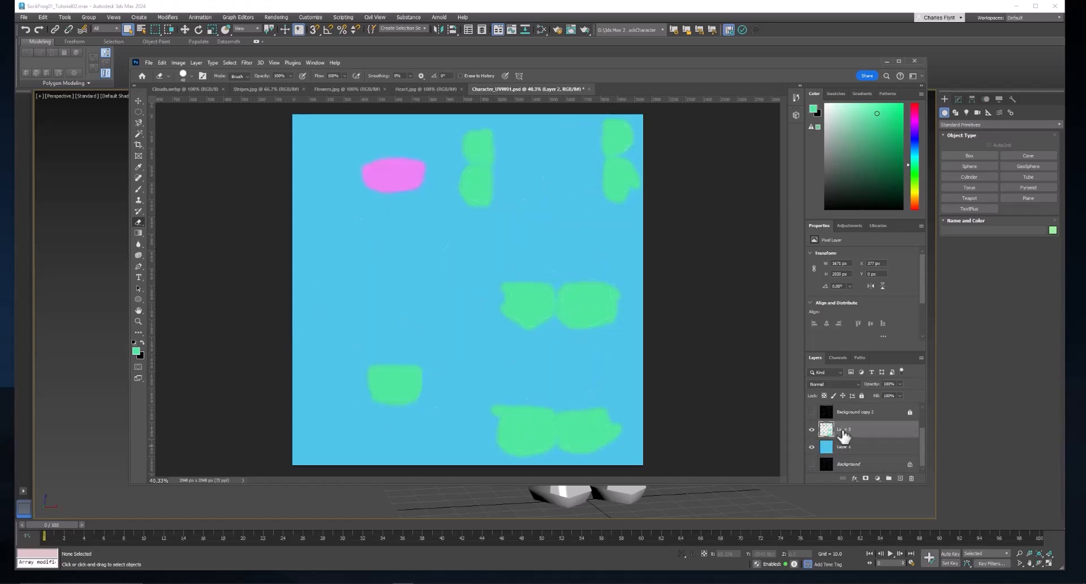
scroll(841, 437, up, 2)
scroll(842, 441, down, 2)
- Export the painted texture as a PNG named Character_BaseColor01 in the sceneassets images folder and switch back to 3ds Max
click(150, 61)
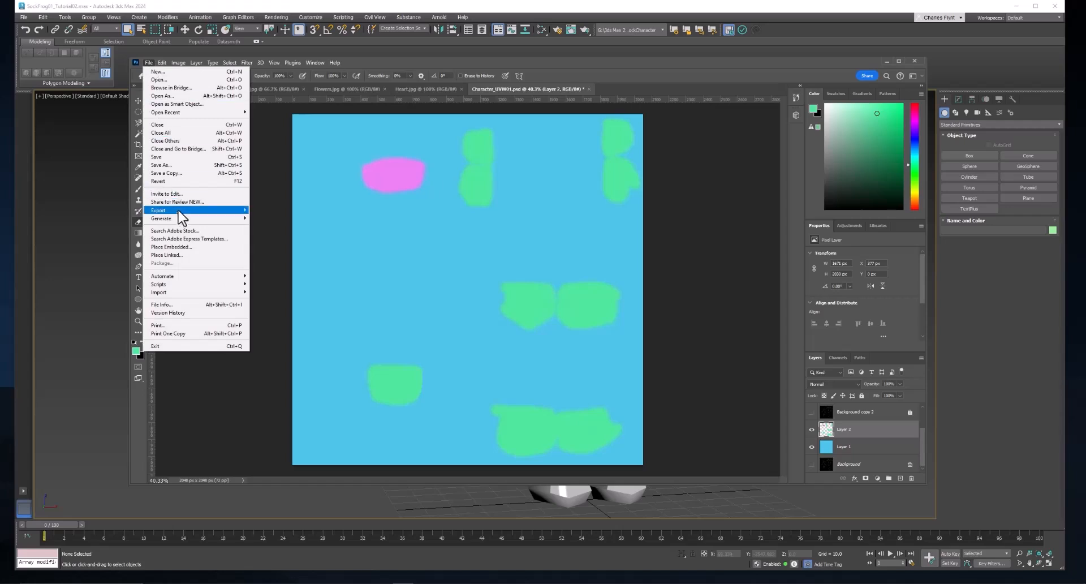
mouse_move(181, 213)
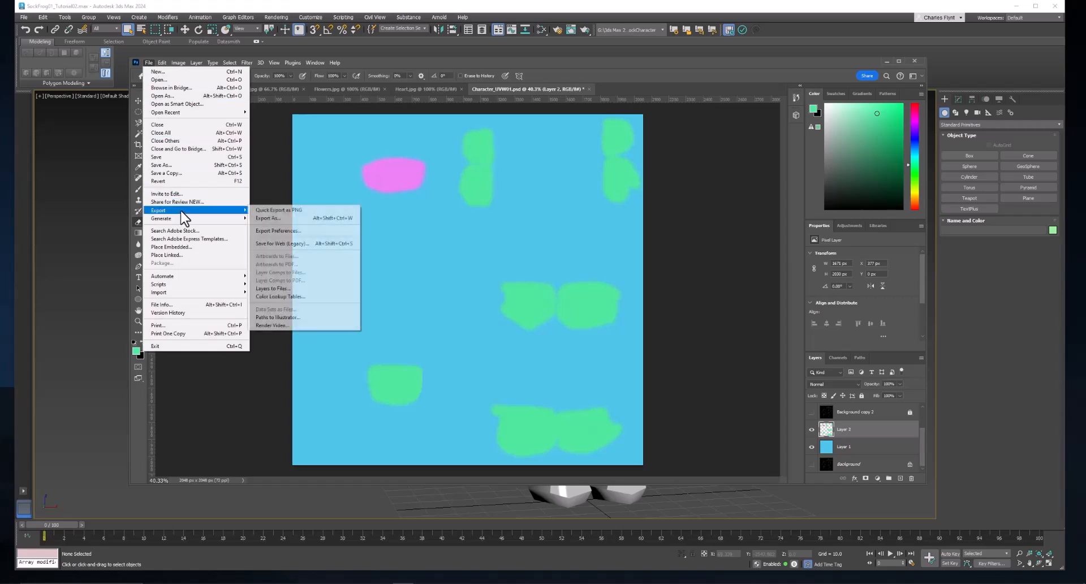
click(298, 219)
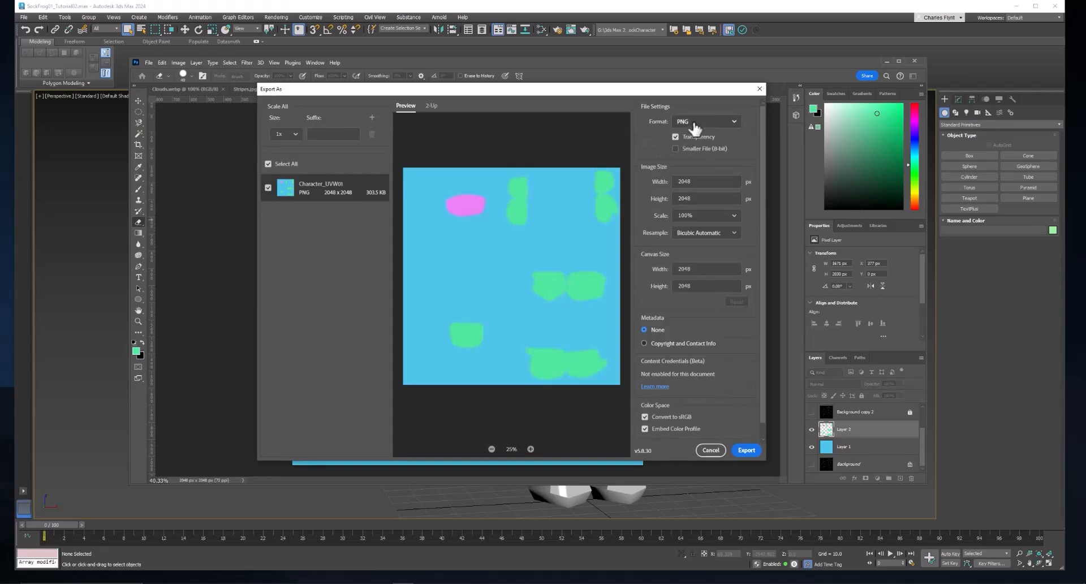
click(746, 451)
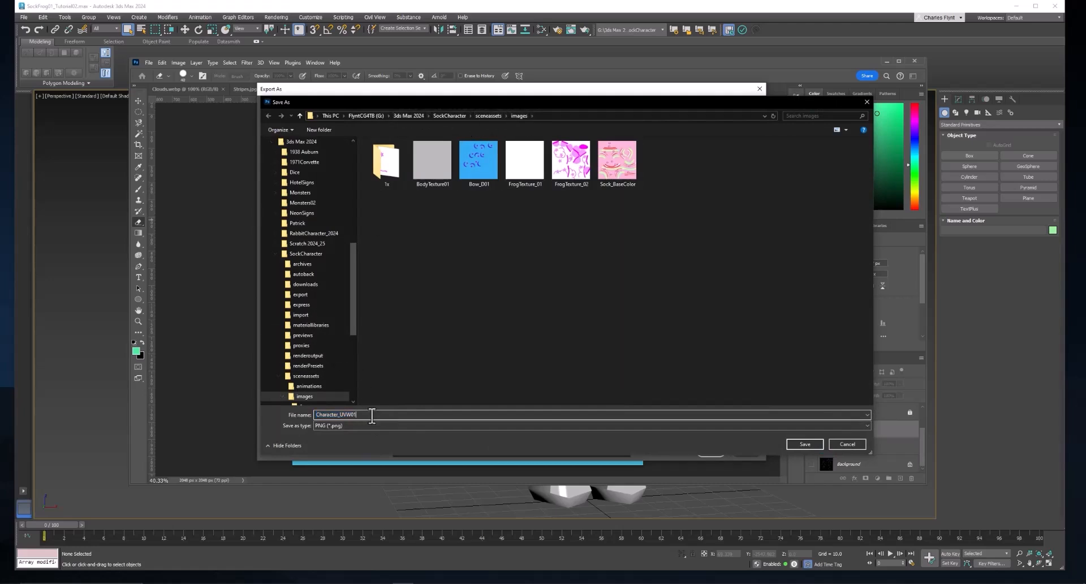
key(BackSpace)
key(BackSpace)
key(BackSpace)
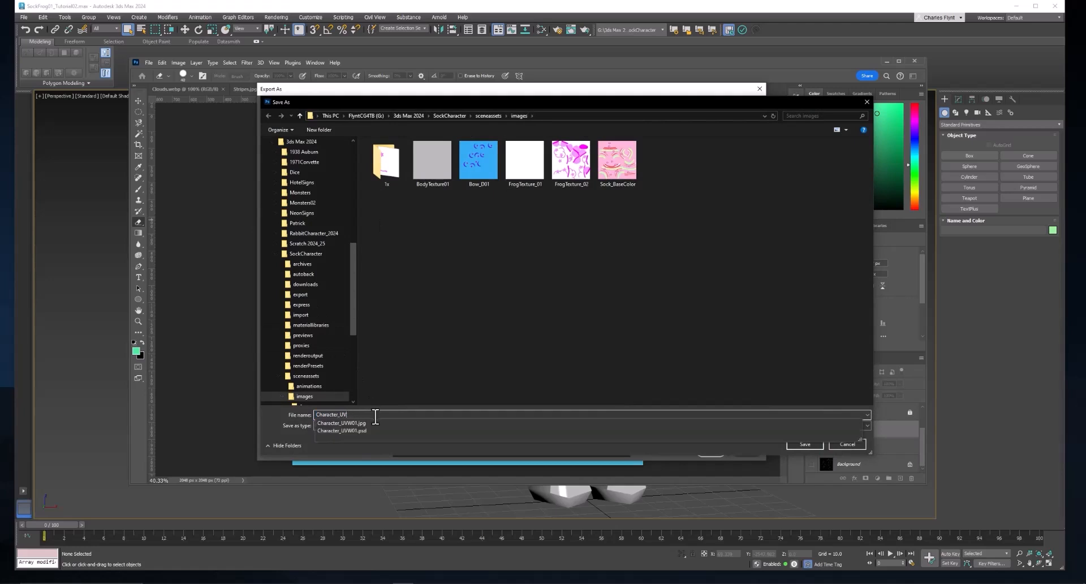
text(BaseColor01)
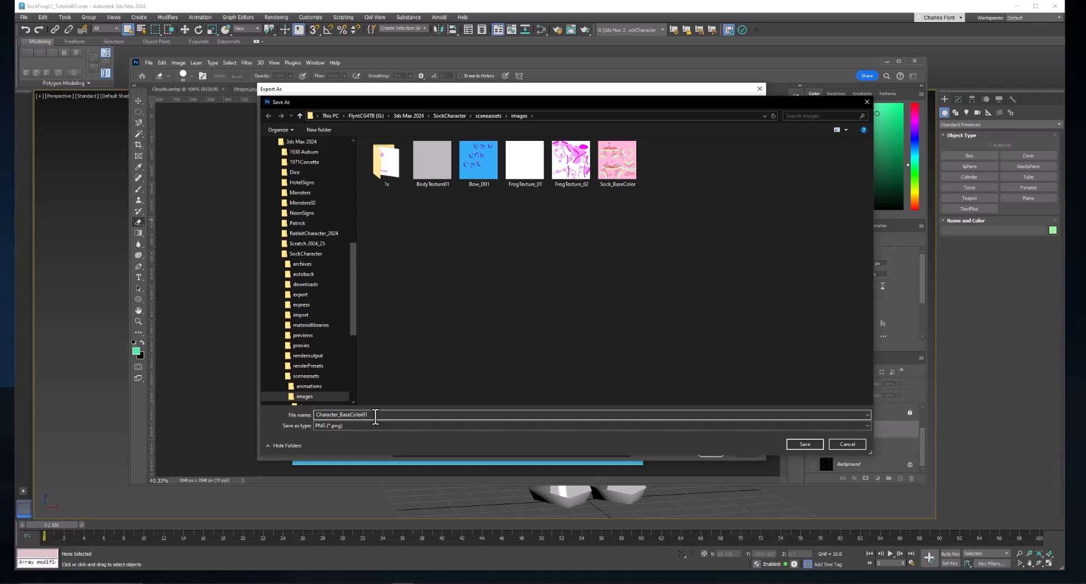
click(804, 443)
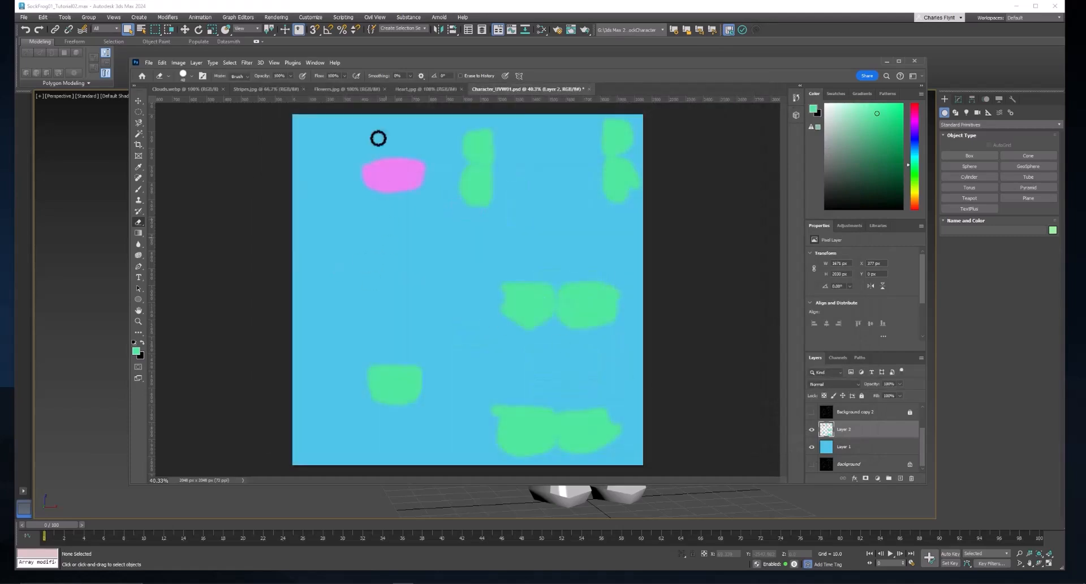
click(496, 12)
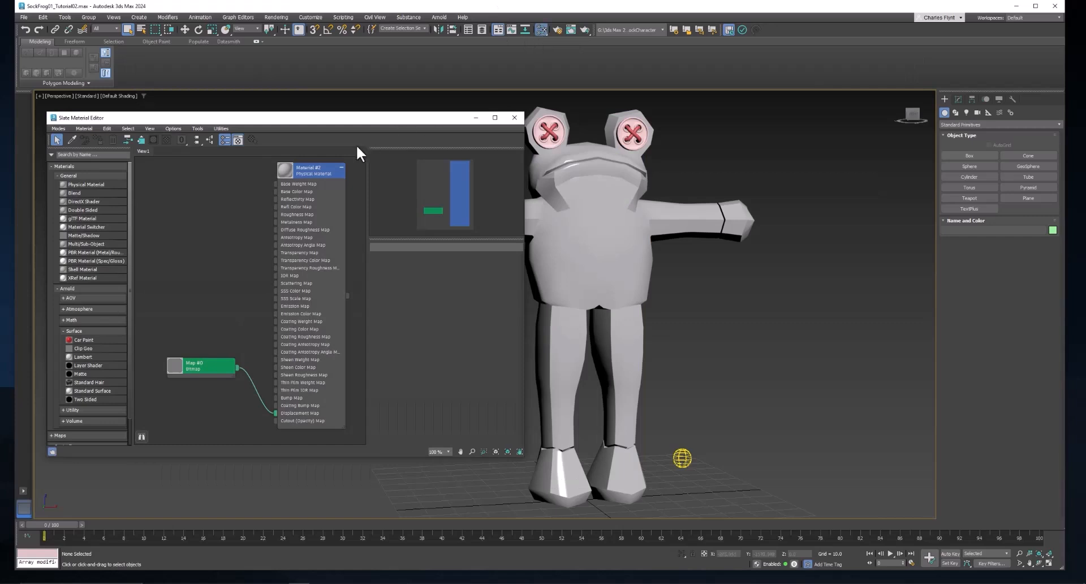
- Connect a Bitmap map loading Character_BaseColor01 to the Base Color Map of the Material #2 physical material
drag(276, 190, 201, 165)
mouse_move(222, 180)
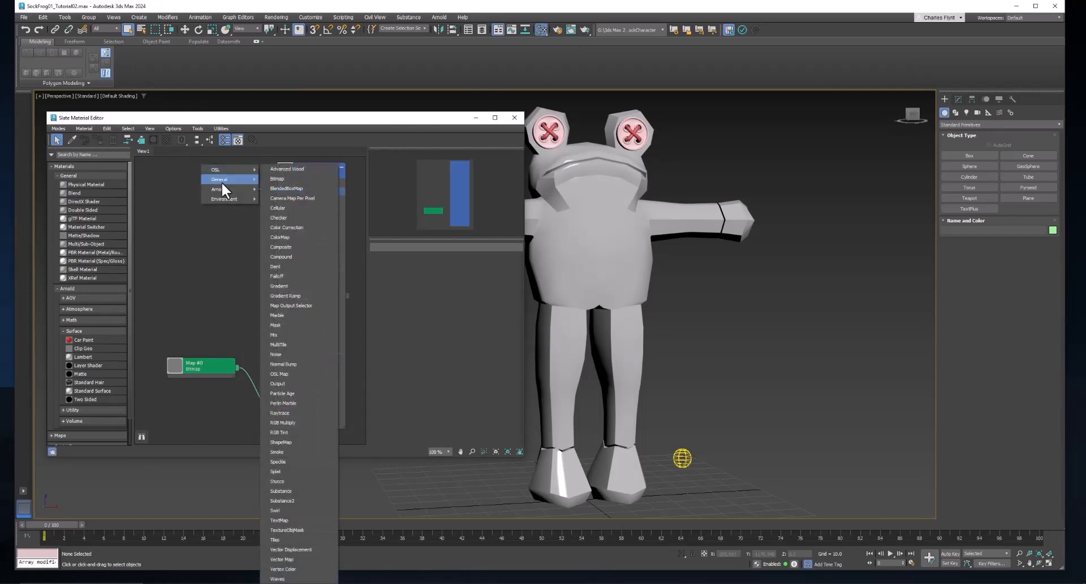
click(277, 179)
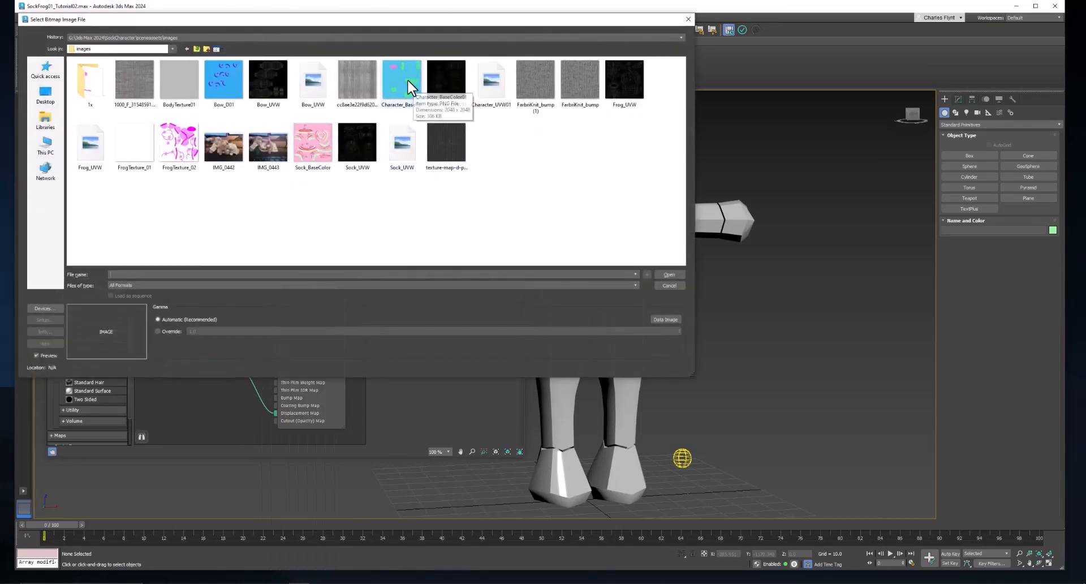
click(409, 82)
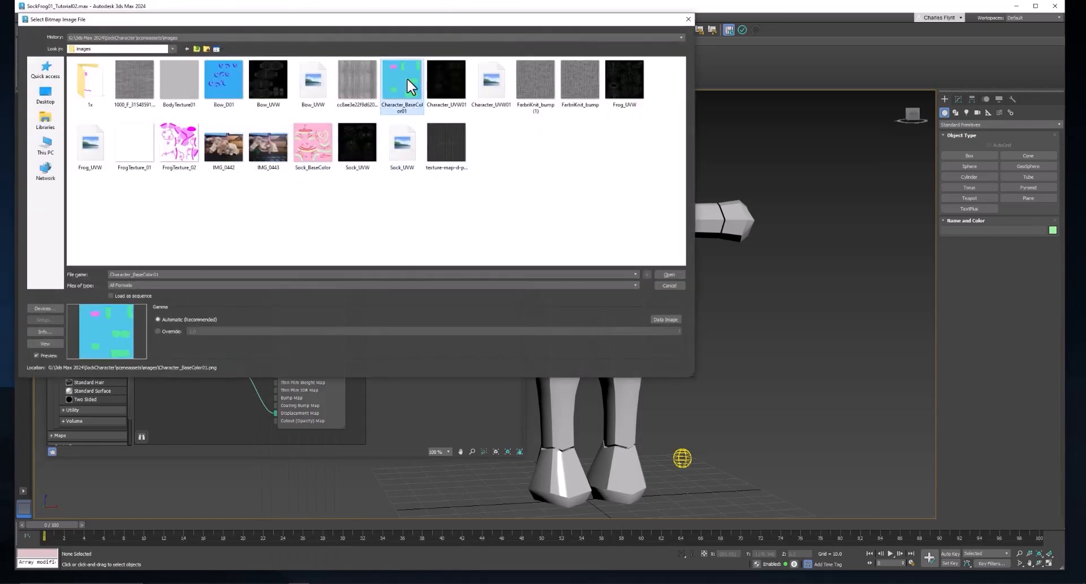
click(669, 275)
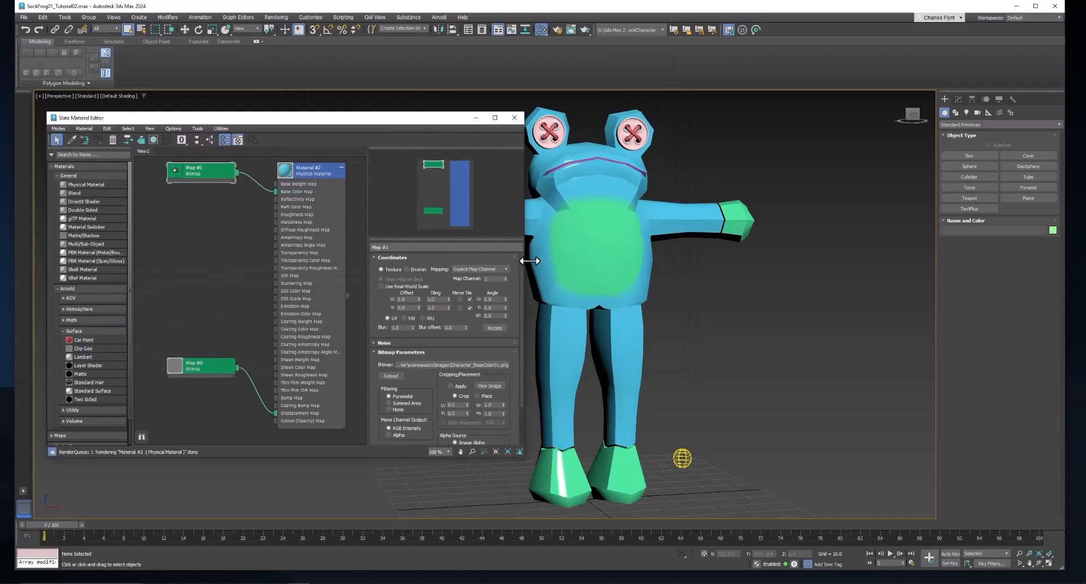
drag(650, 306, 688, 286)
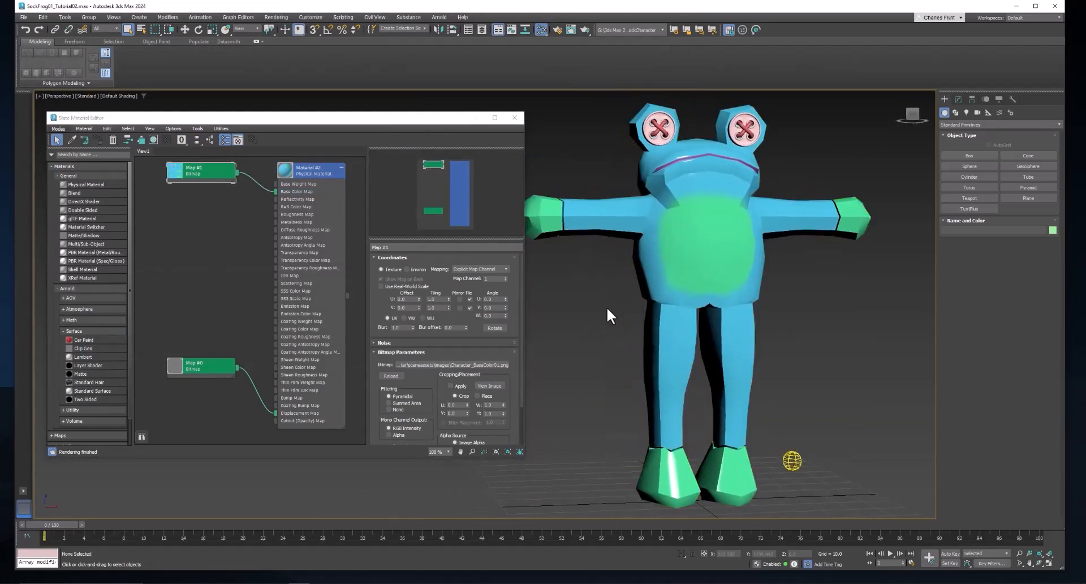
- Set the Material #2 physical material's reflection weight to 0.0 and its reflection roughness to 1.0
click(310, 173)
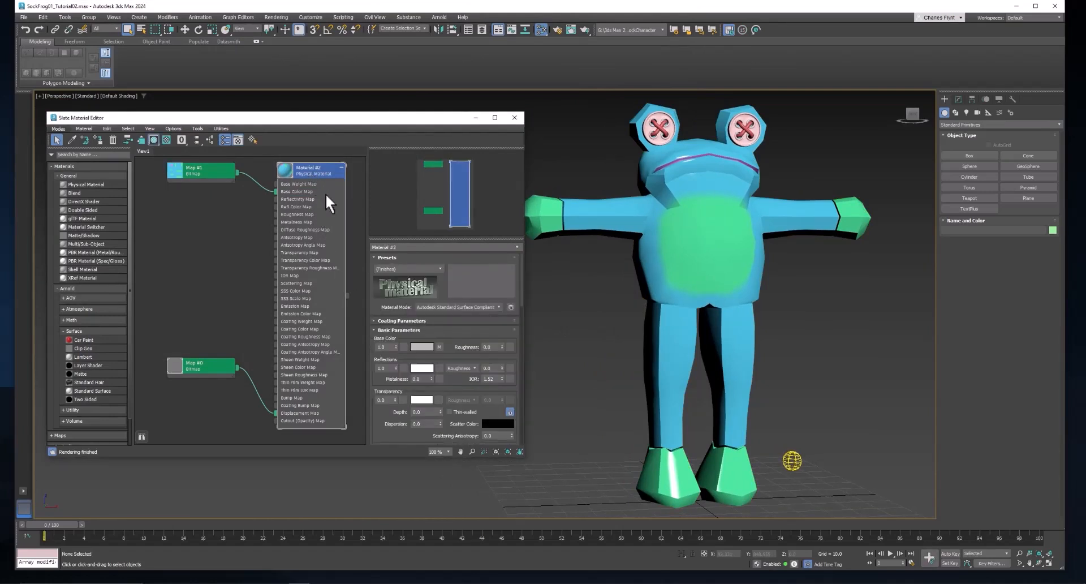
click(395, 368)
drag(502, 368, 712, 252)
- Add a TurboSmooth modifier to the frog character's body above its Arnold Properties modifier
click(713, 250)
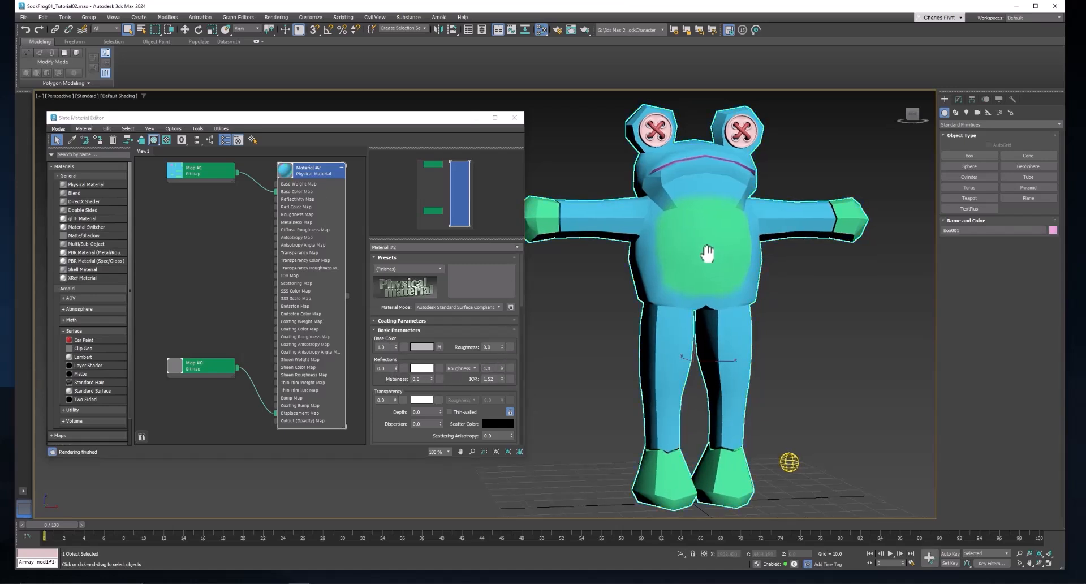
click(959, 100)
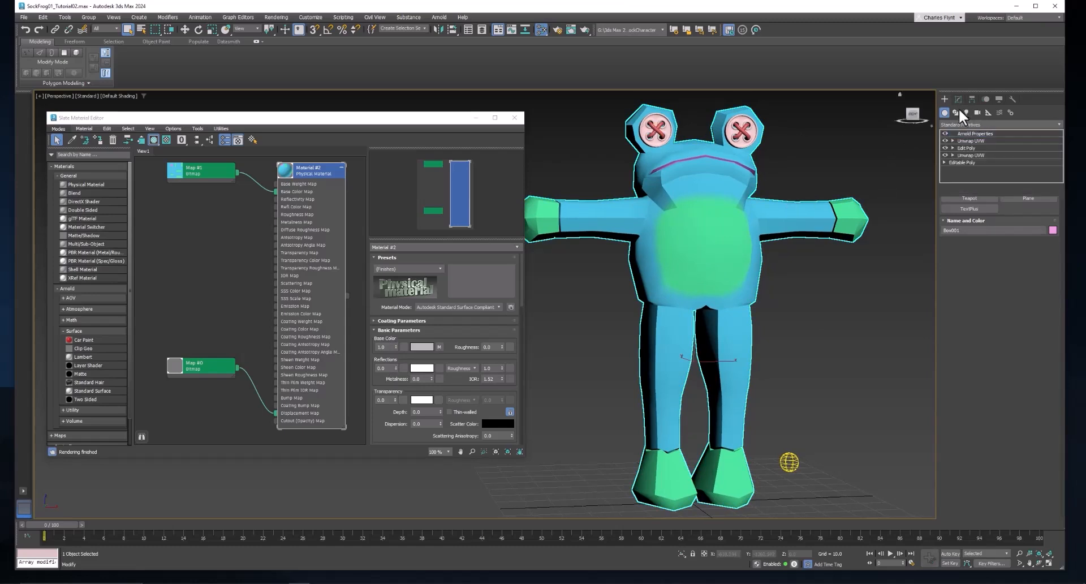
click(976, 121)
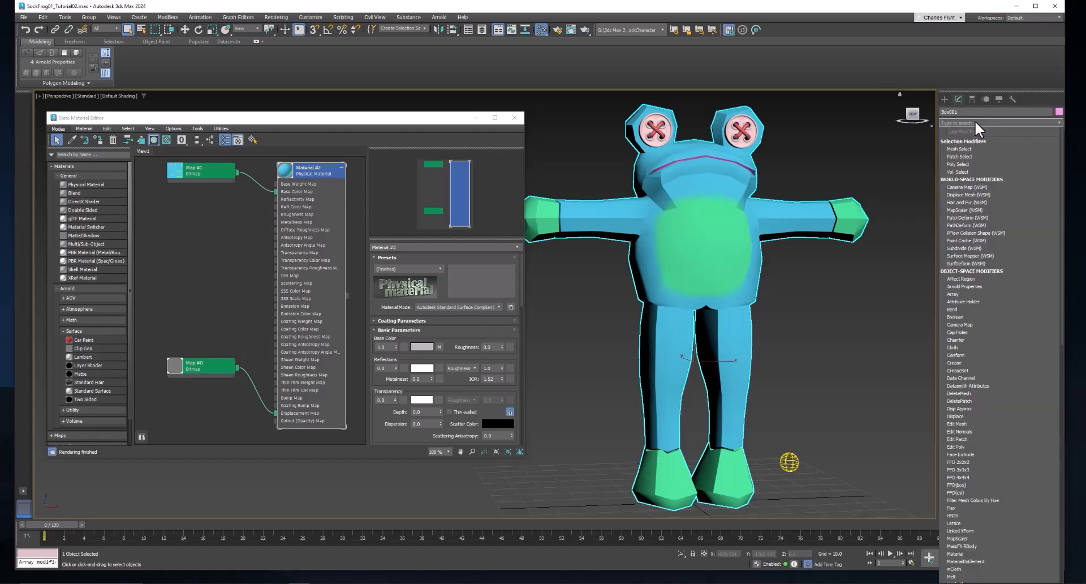
text(tu)
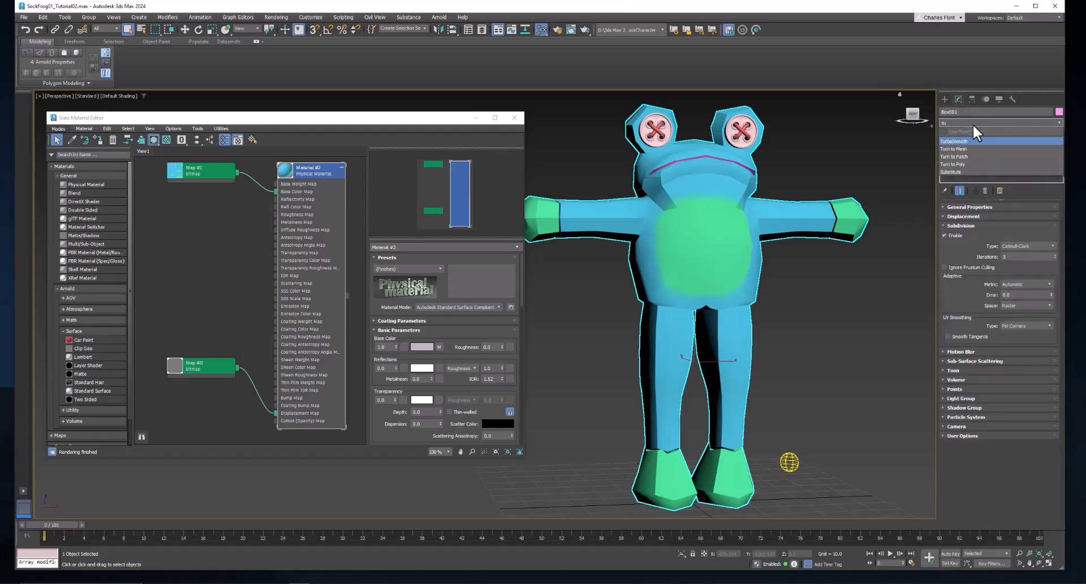
click(975, 141)
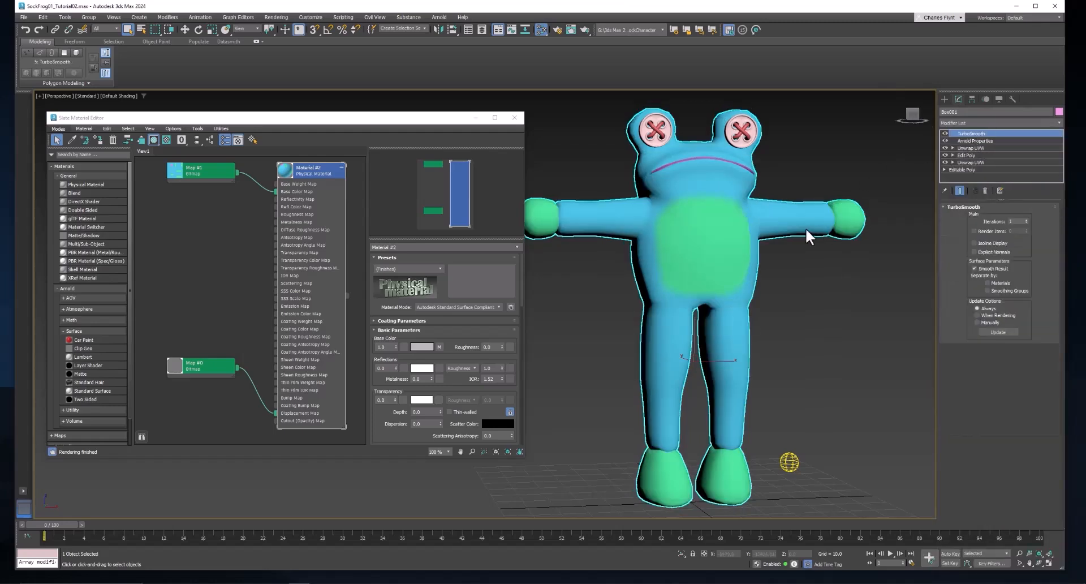
drag(724, 225, 704, 225)
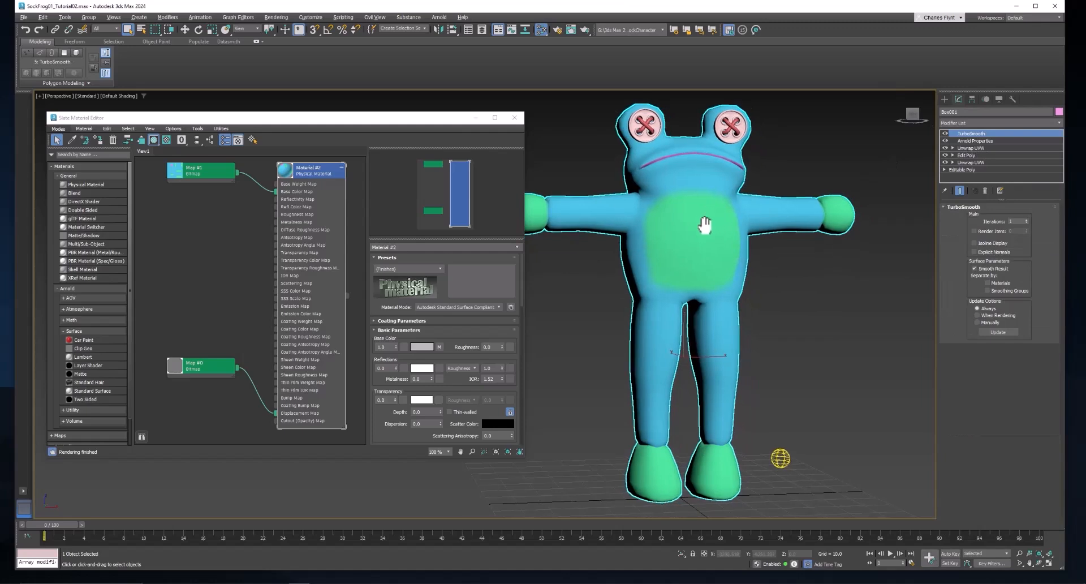
- Render the character in the Arnold RenderView, run the interactive render, and inspect the knitted texture on the face and belly up close
click(583, 29)
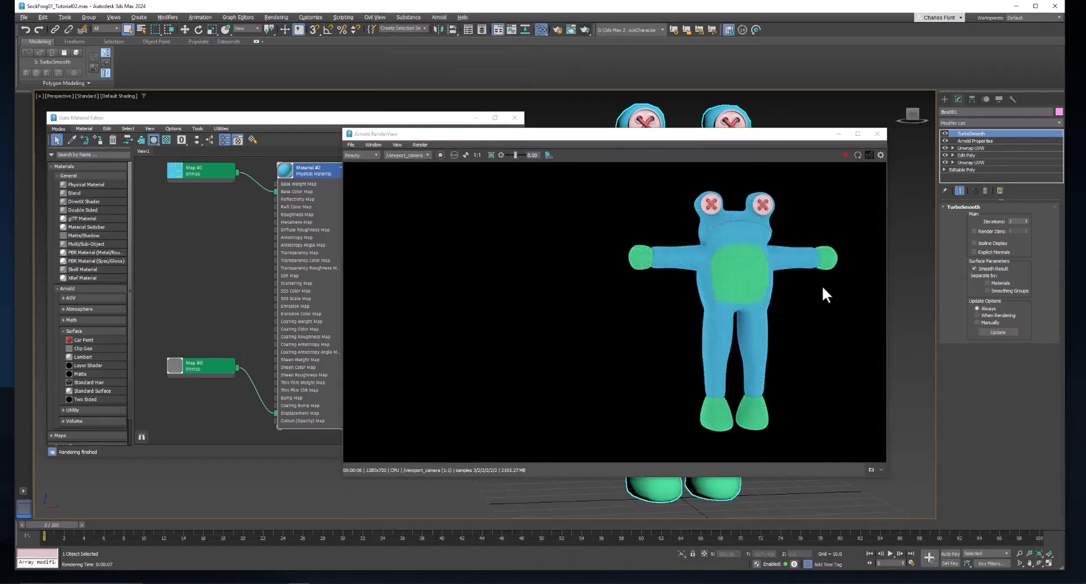
click(846, 155)
scroll(904, 313, up, 5)
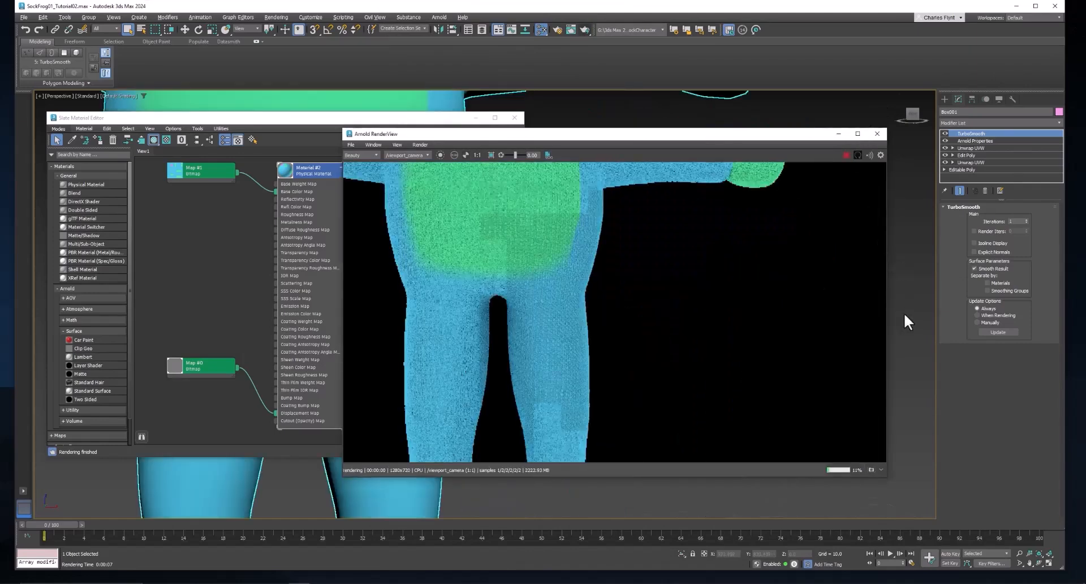
drag(904, 312, 939, 333)
drag(895, 282, 925, 360)
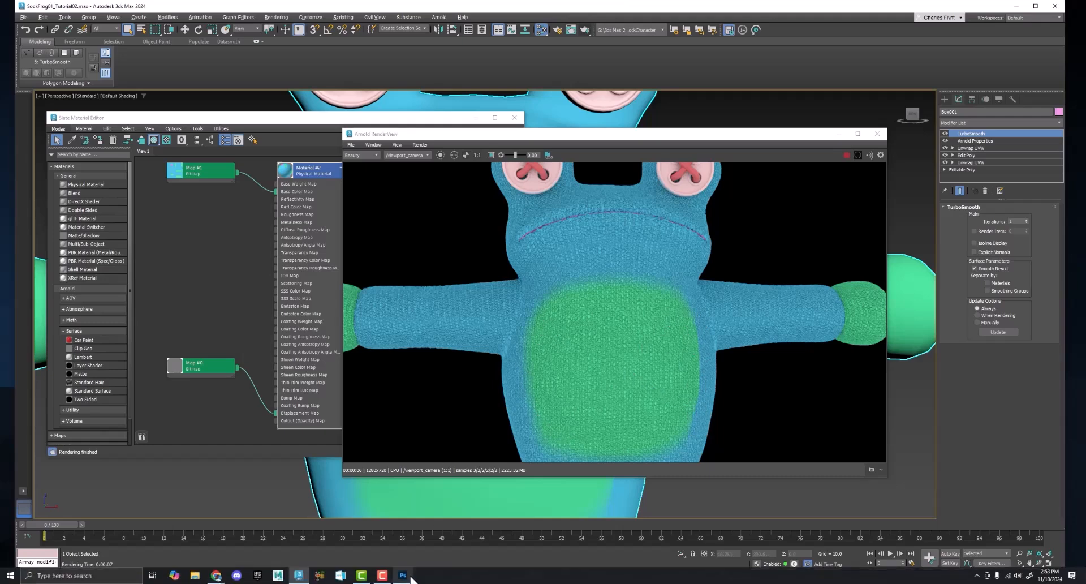
- Switch to Photoshop and lower the hardness of the Eraser's brush for softer edges
click(403, 575)
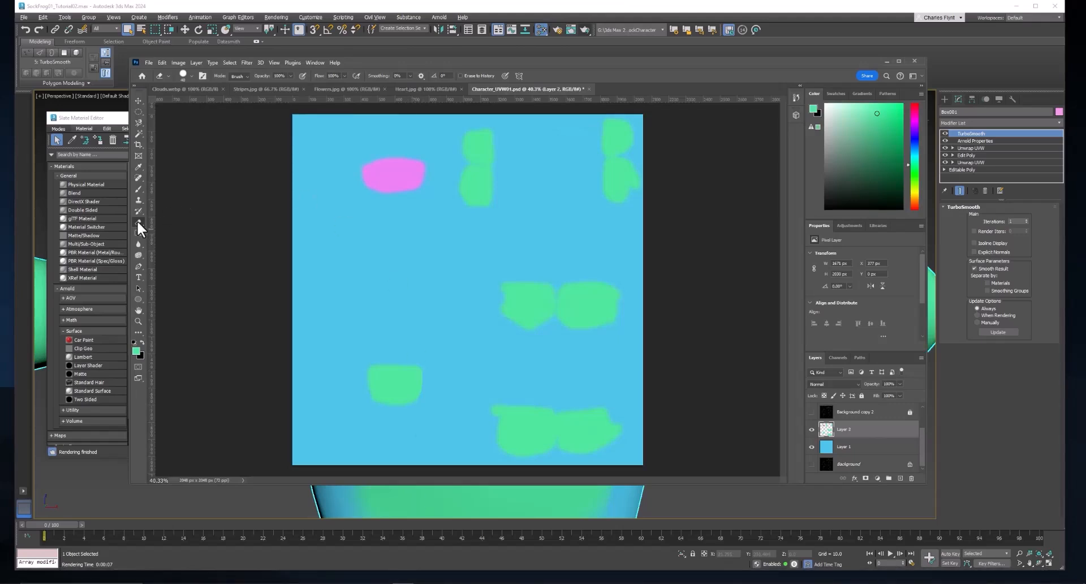
click(188, 78)
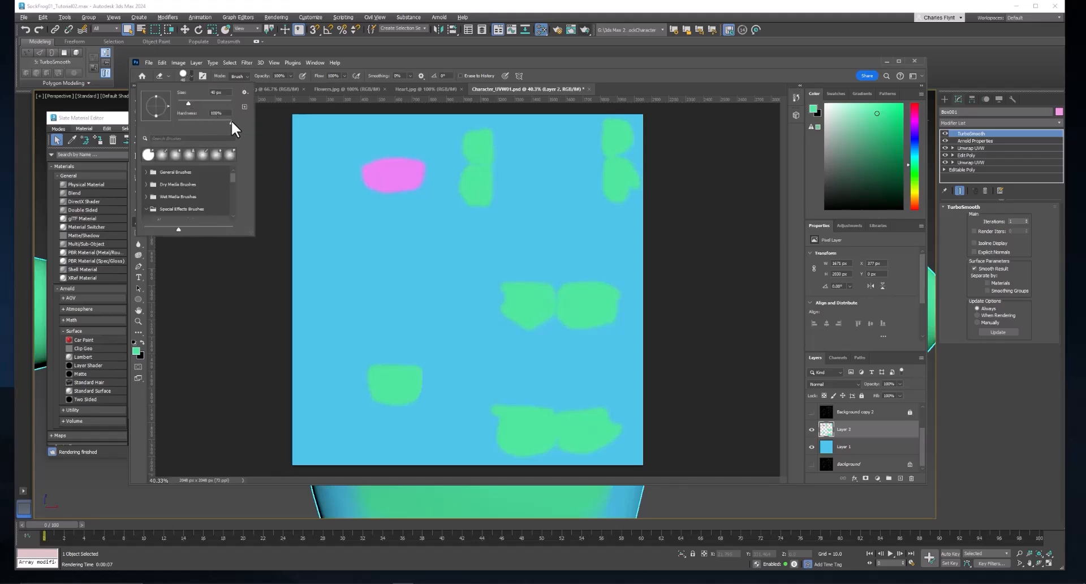
drag(232, 121, 176, 118)
click(517, 60)
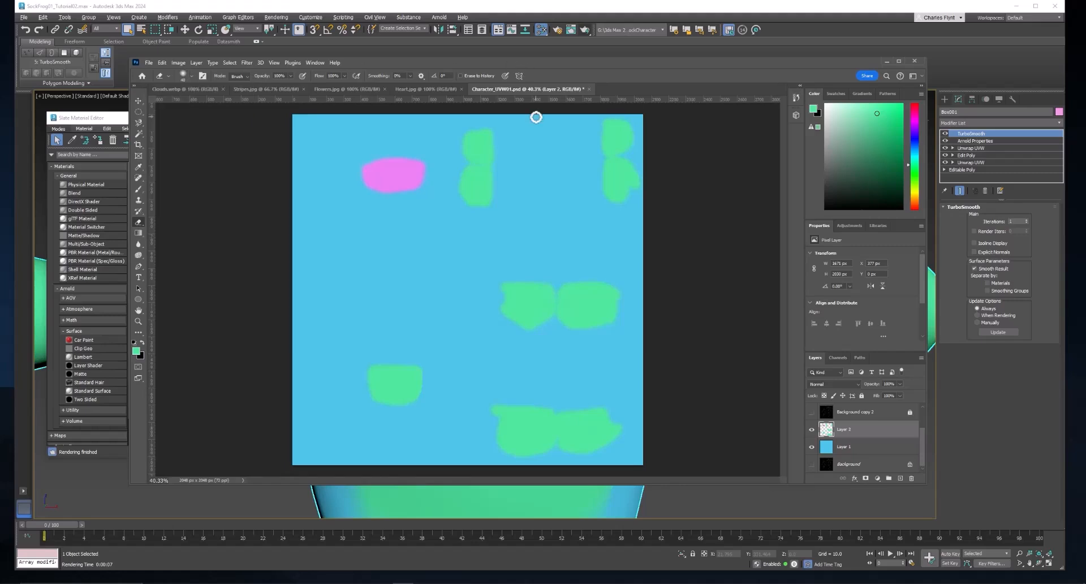